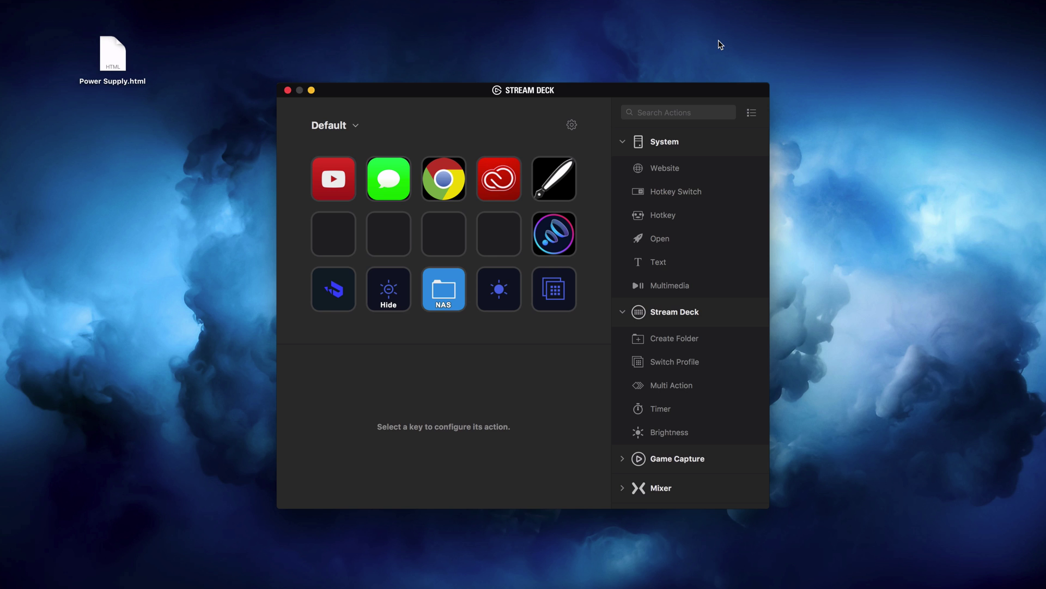
{"action": "left_click", "coordinate": [355, 127]}
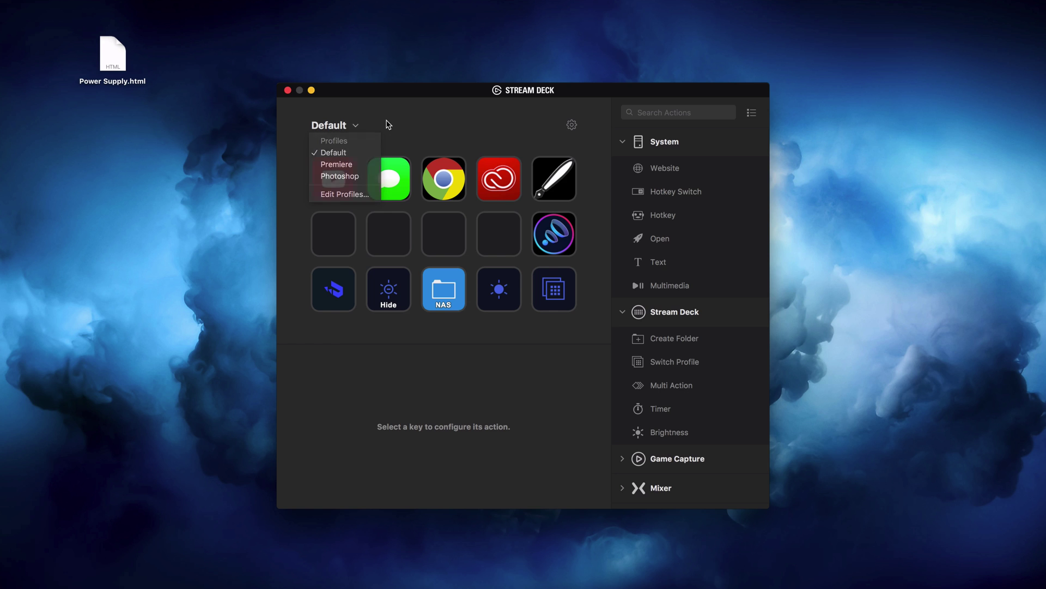
{"action": "left_click", "coordinate": [388, 124]}
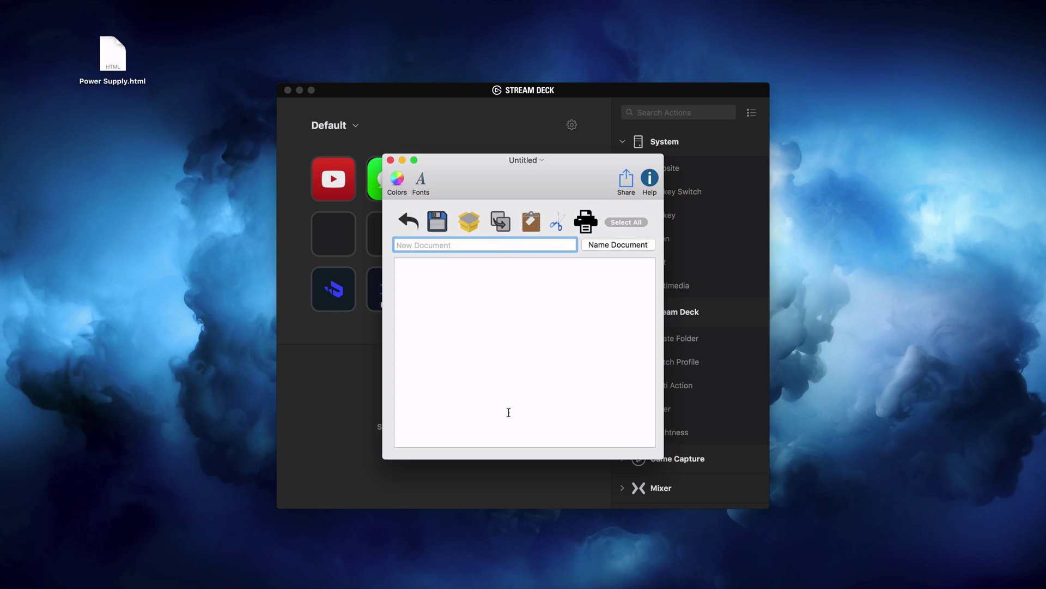
Close the blank untitled document window and the NAS folder window.
{"action": "key", "text": "super+w"}
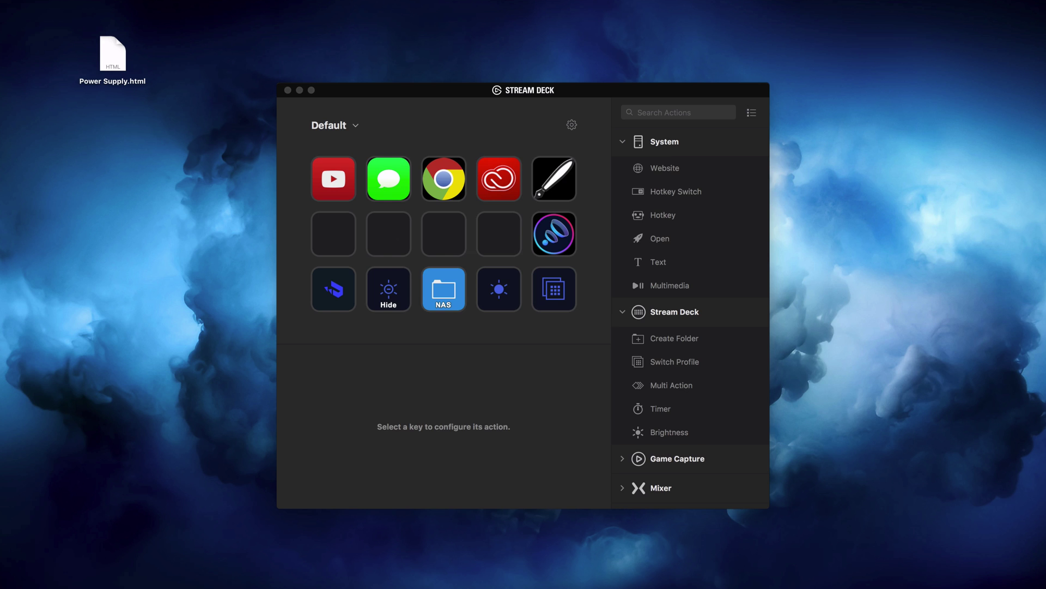
{"action": "key", "text": "super+w"}
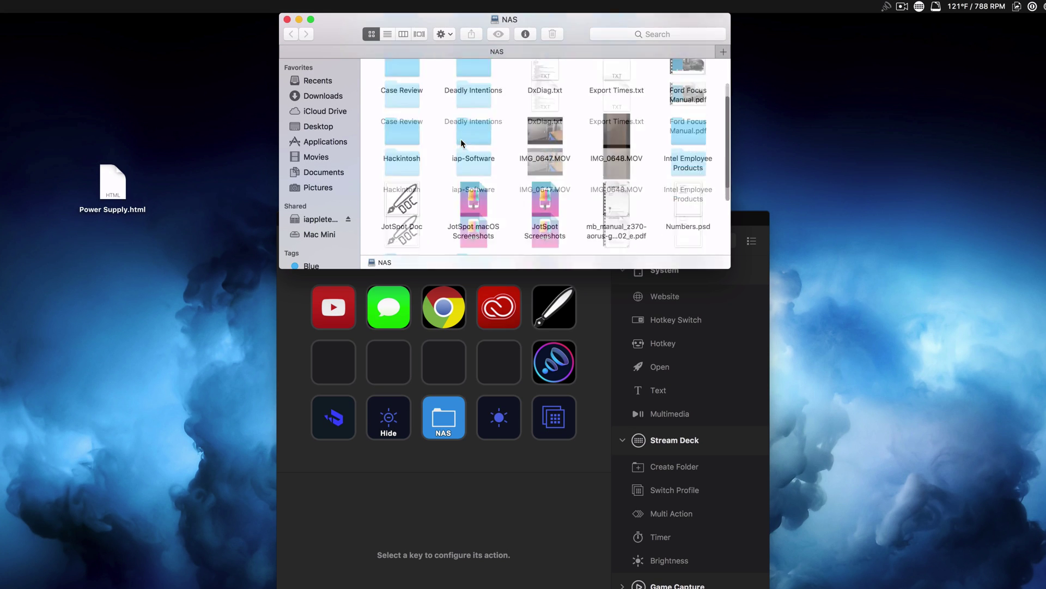
{"action": "left_click", "coordinate": [286, 20]}
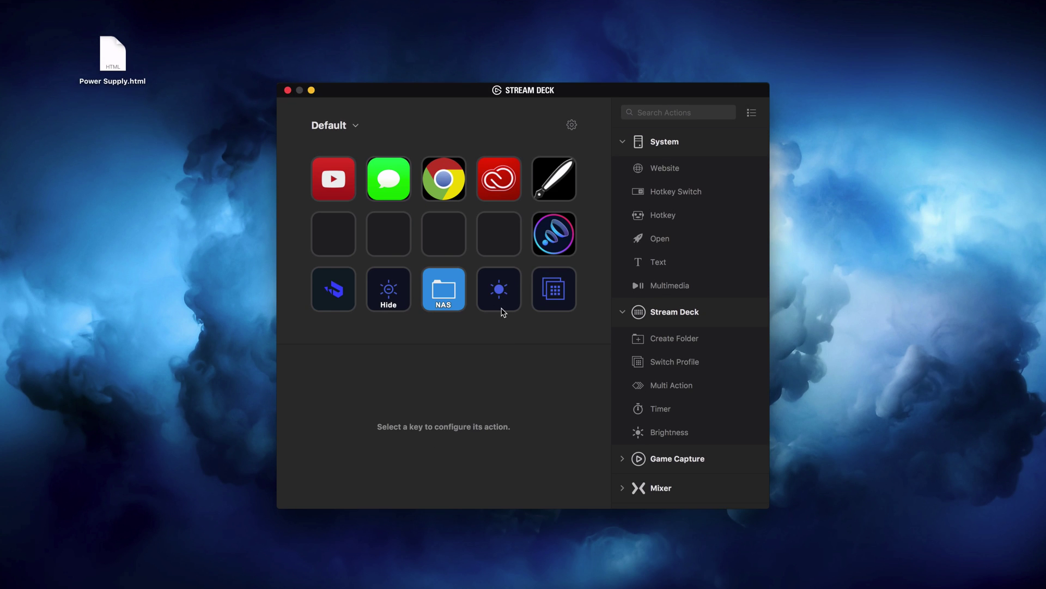
Review which application the Default, Premiere and Photoshop profiles are each assigned to in the profile preferences, and close the preferences.
{"action": "double_click", "coordinate": [502, 309]}
{"action": "left_click", "coordinate": [352, 125]}
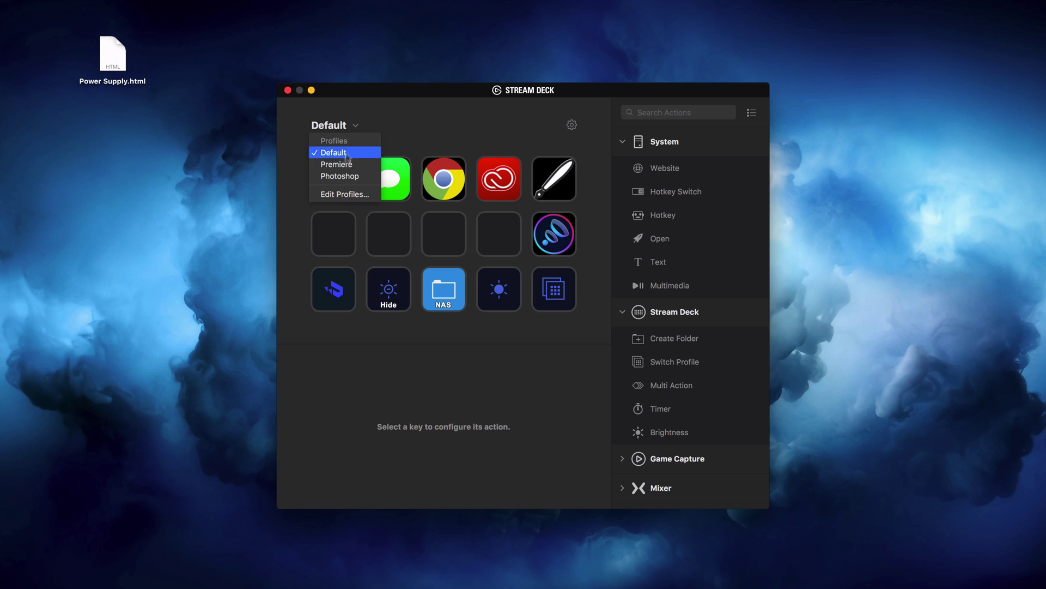
{"action": "left_click", "coordinate": [335, 195]}
{"action": "left_click", "coordinate": [375, 225]}
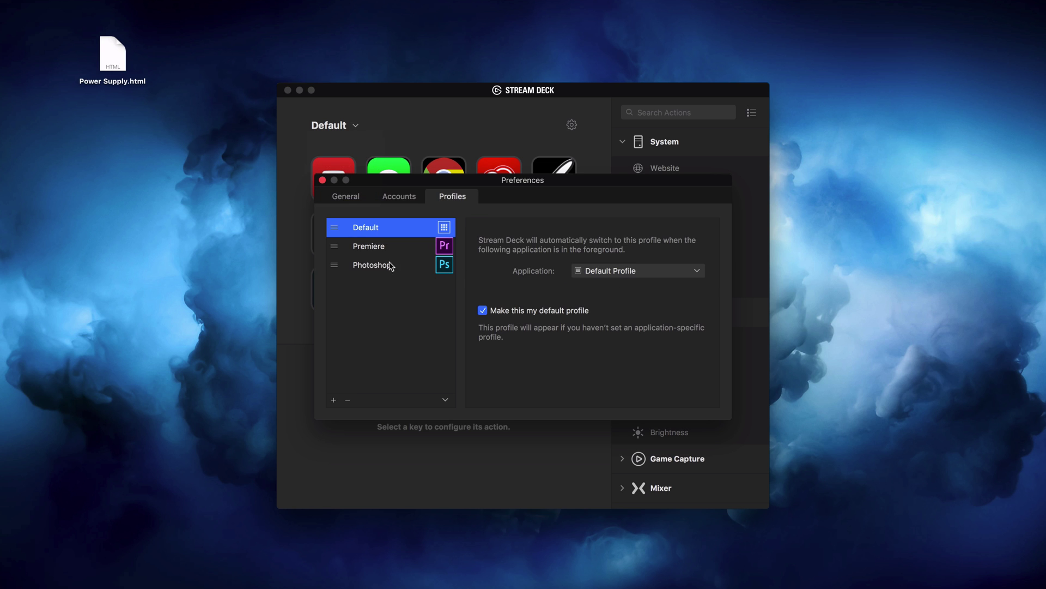
{"action": "left_click", "coordinate": [379, 247]}
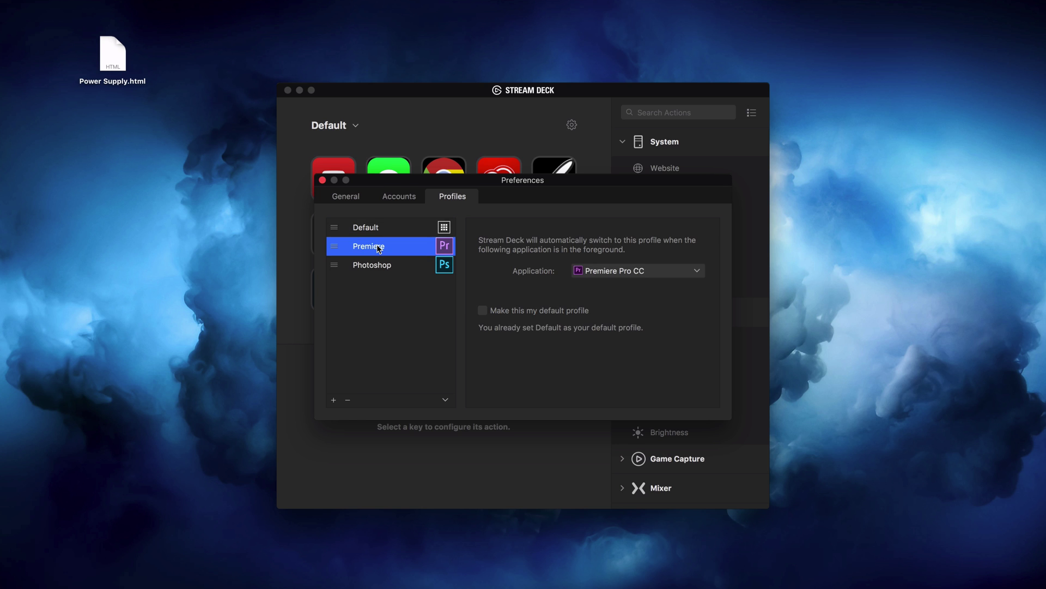
{"action": "left_click", "coordinate": [374, 261]}
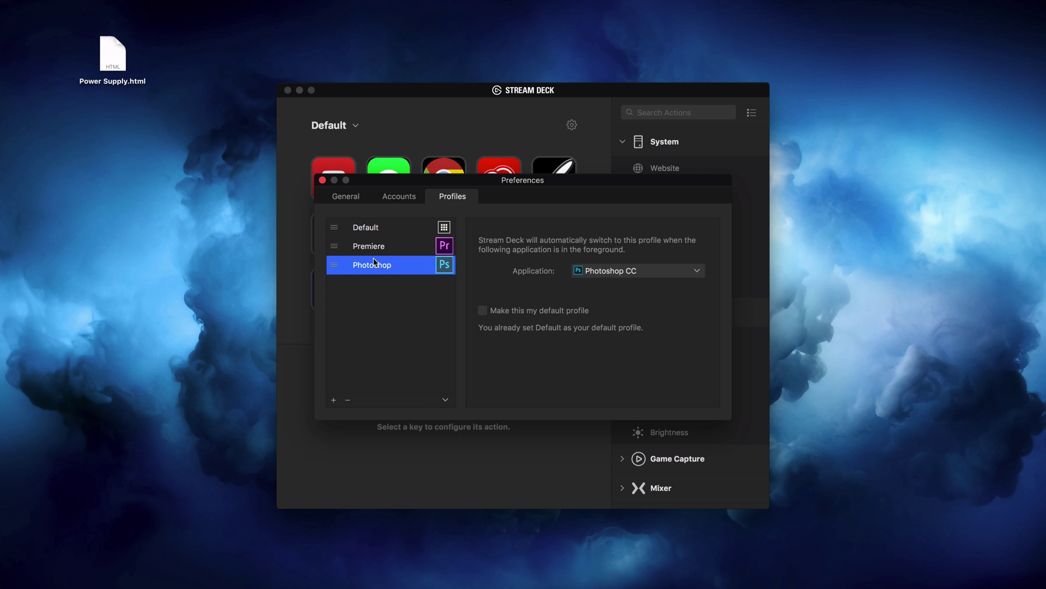
{"action": "left_click", "coordinate": [360, 228]}
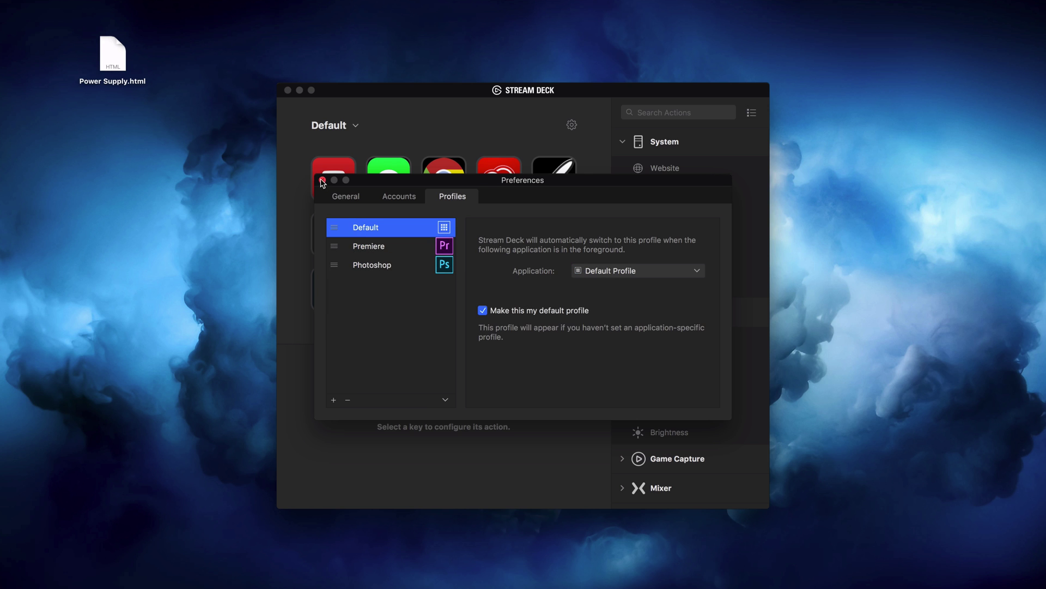
{"action": "left_click", "coordinate": [323, 180]}
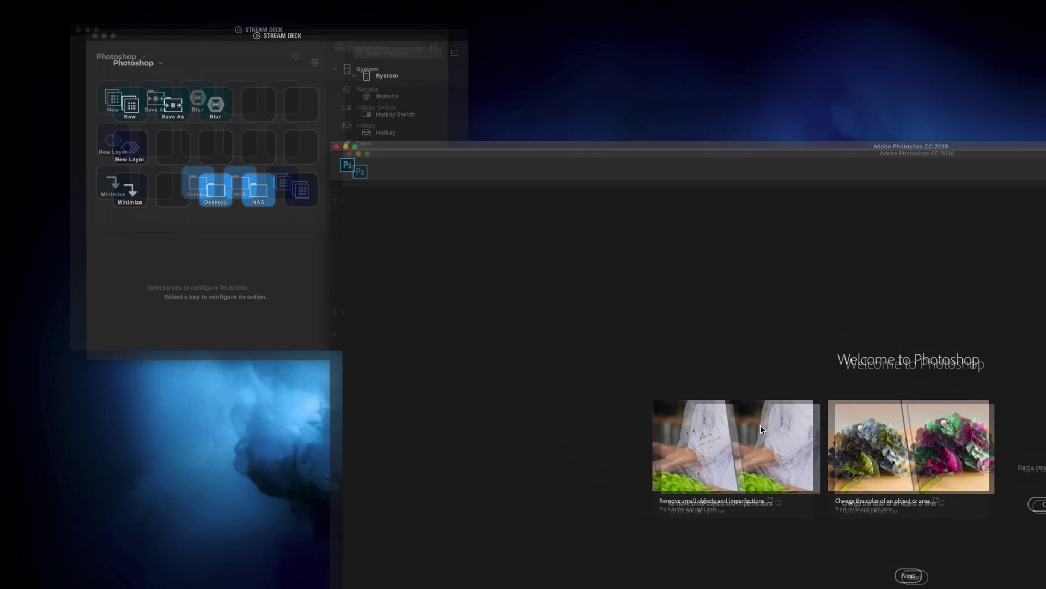
Look through the full list of actions available for the Photoshop profile's keys.
{"action": "left_click", "coordinate": [240, 183]}
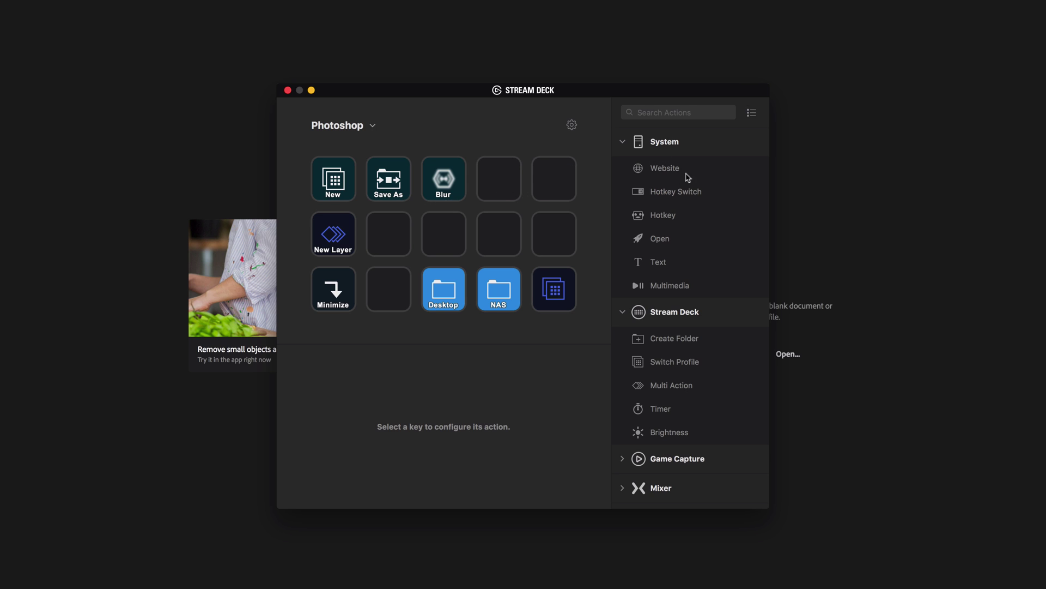
{"action": "scroll", "coordinate": [698, 359], "scroll_direction": "down", "scroll_amount": 5}
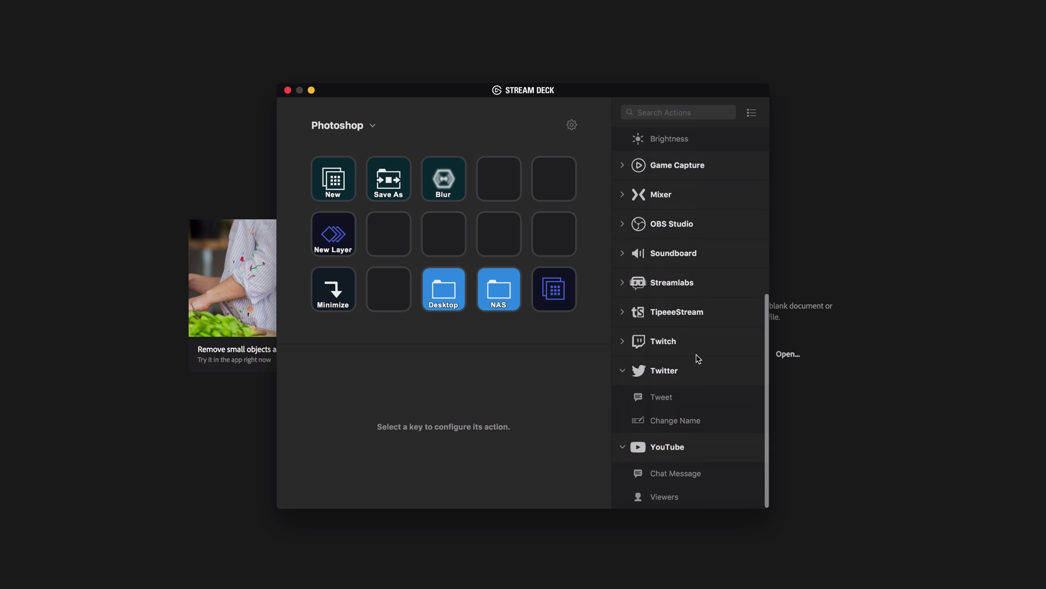
{"action": "scroll", "coordinate": [696, 358], "scroll_direction": "up", "scroll_amount": 5}
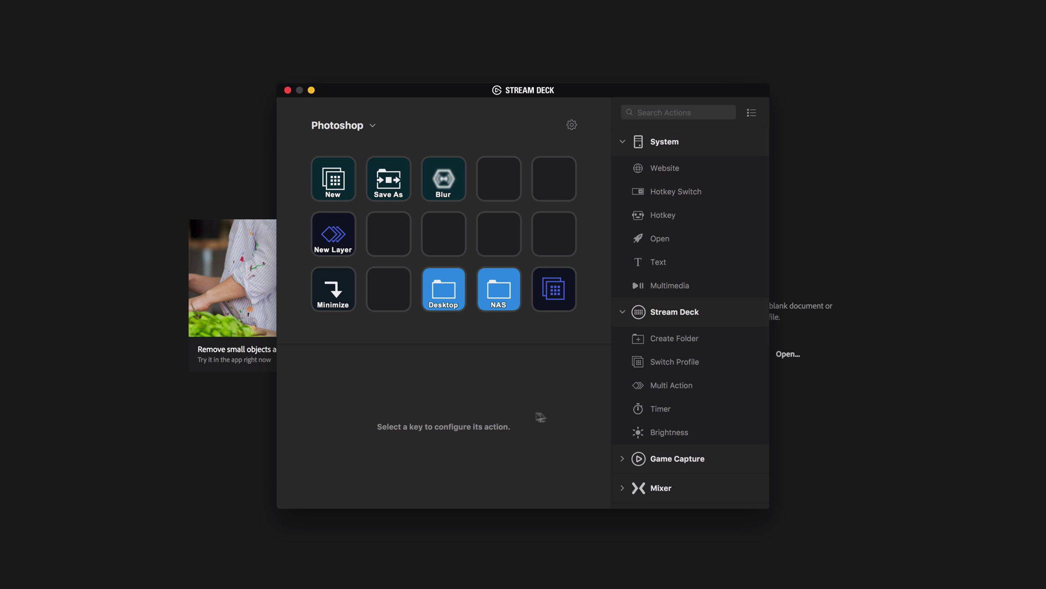
Switch to Photoshop and create a new document from the recent custom 1080 x 608 px preset at 300 ppi.
{"action": "left_click", "coordinate": [201, 499]}
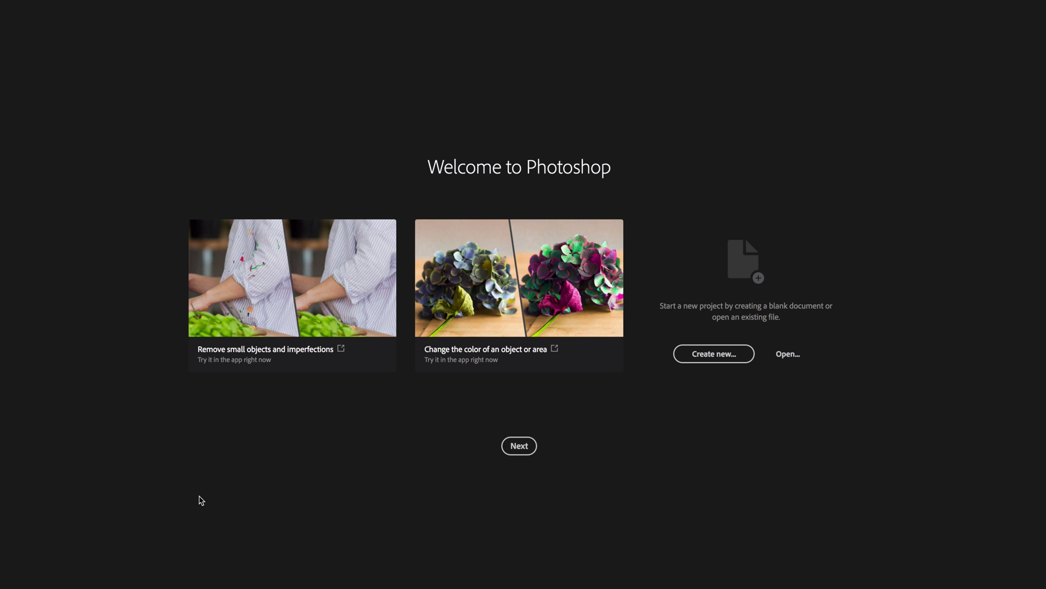
{"action": "key", "text": "super+n"}
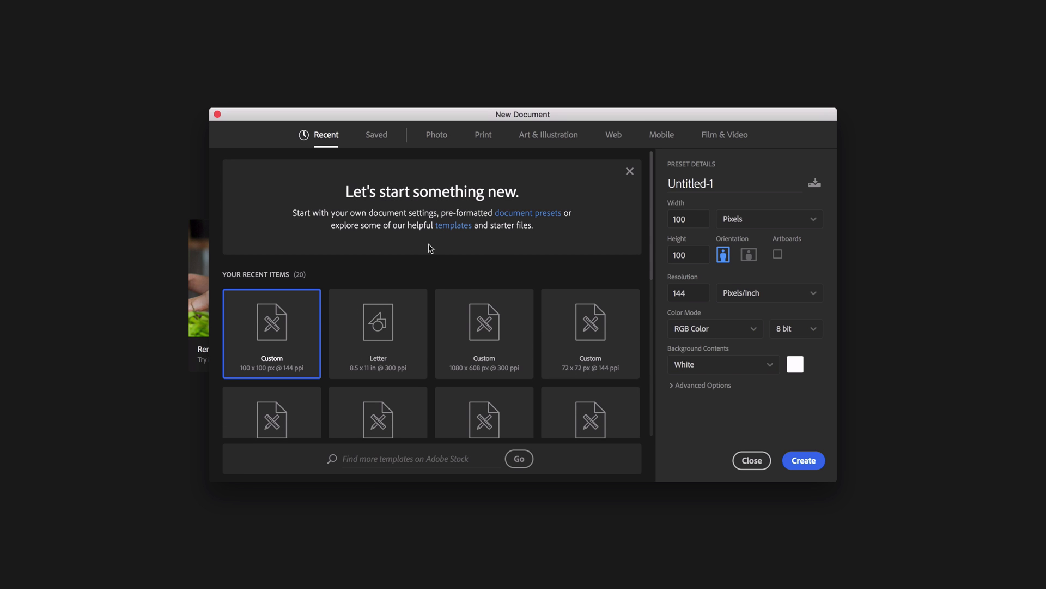
{"action": "left_click", "coordinate": [484, 333]}
{"action": "left_click", "coordinate": [805, 463]}
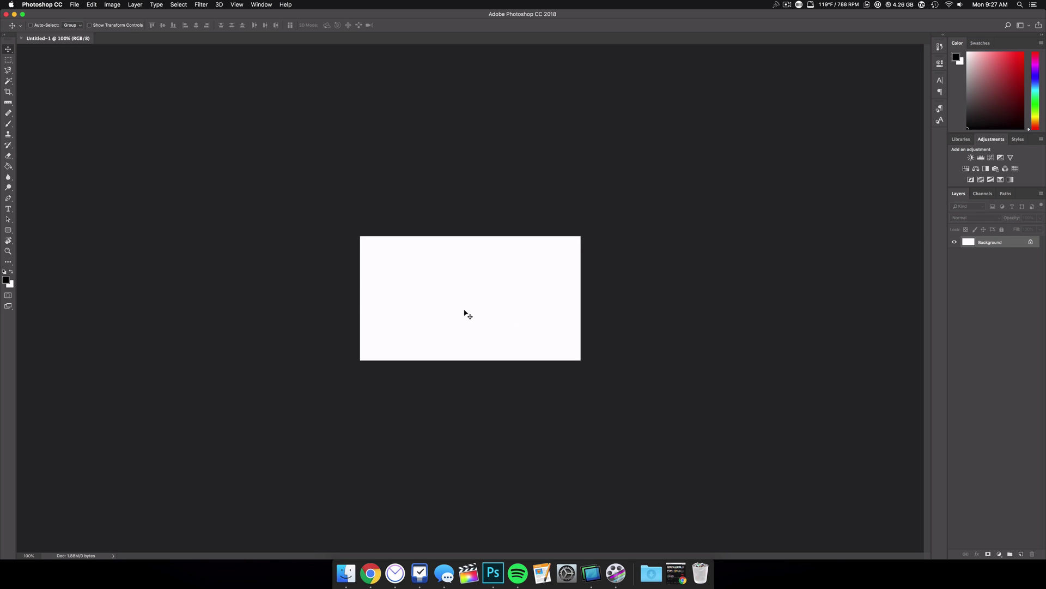
Place JotSpot Lite Icon 102.png from the Pictures folder into the blank document at its default size.
{"action": "left_click", "coordinate": [346, 571]}
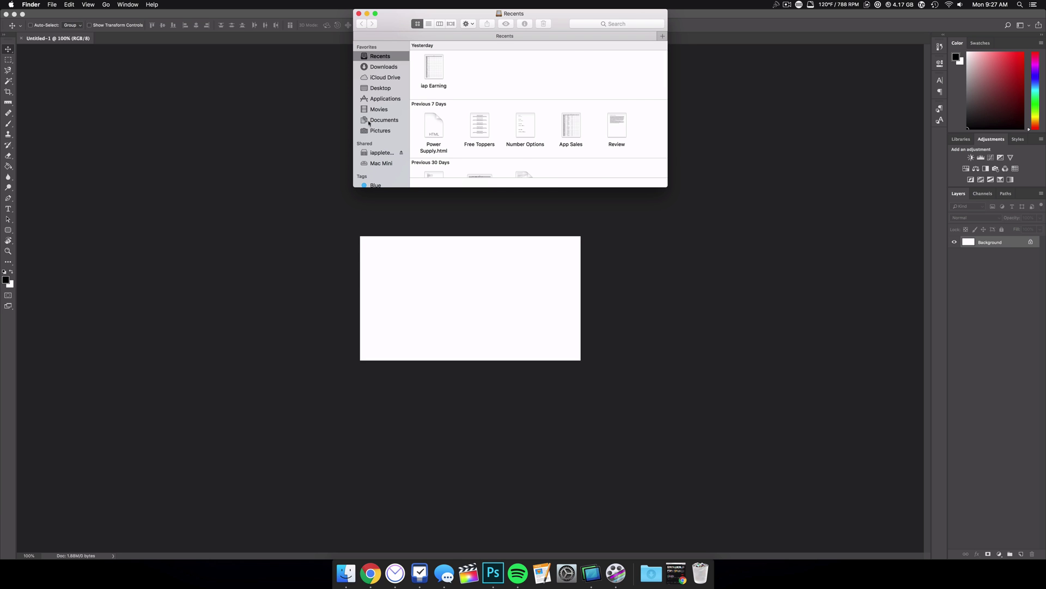
{"action": "left_click", "coordinate": [371, 130]}
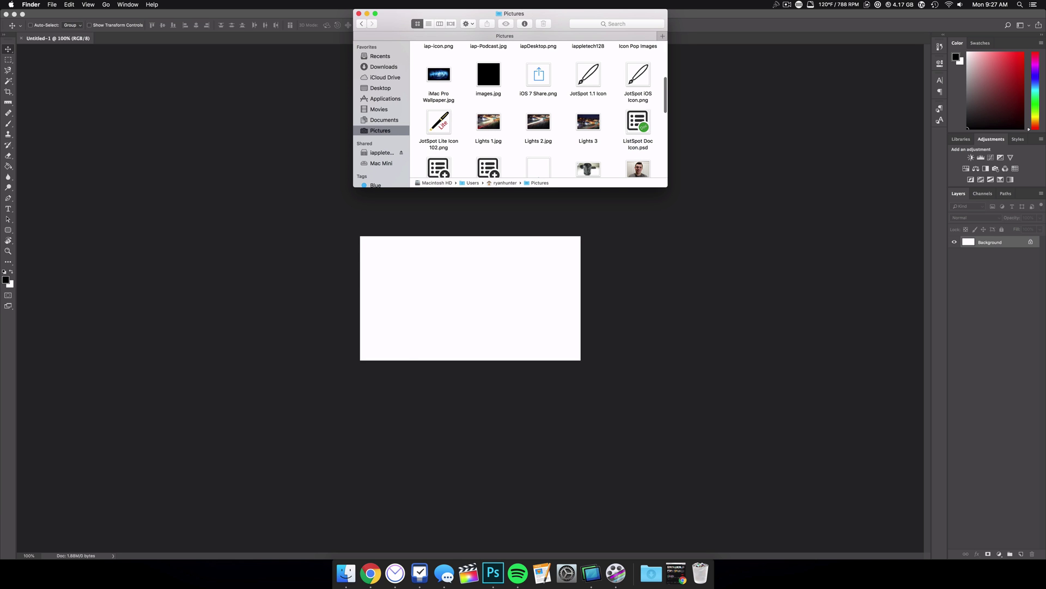
{"action": "left_click_drag", "start_coordinate": [439, 121], "coordinate": [466, 264]}
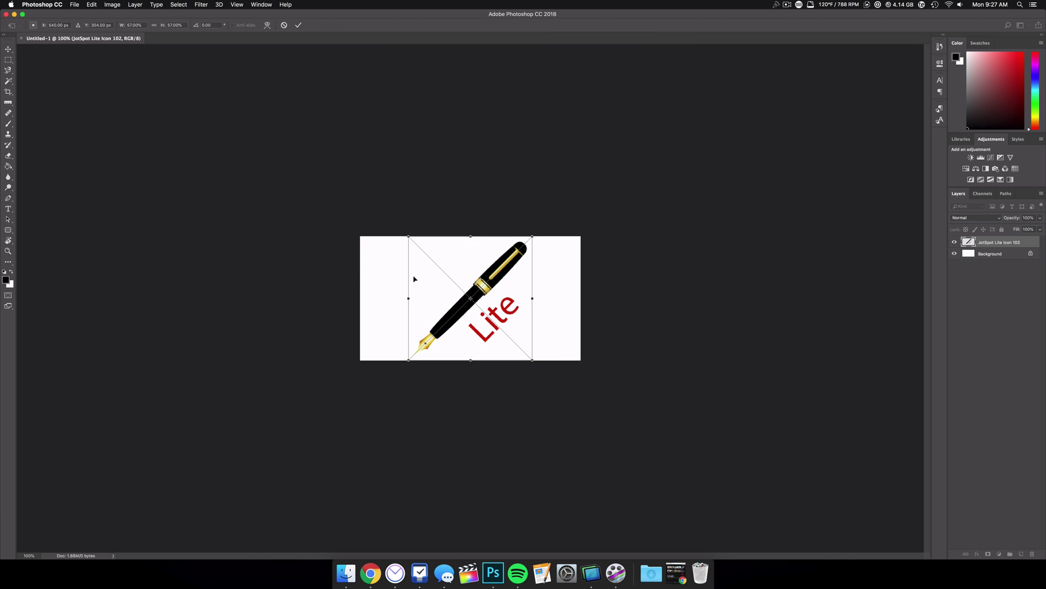
{"action": "key", "text": "Return"}
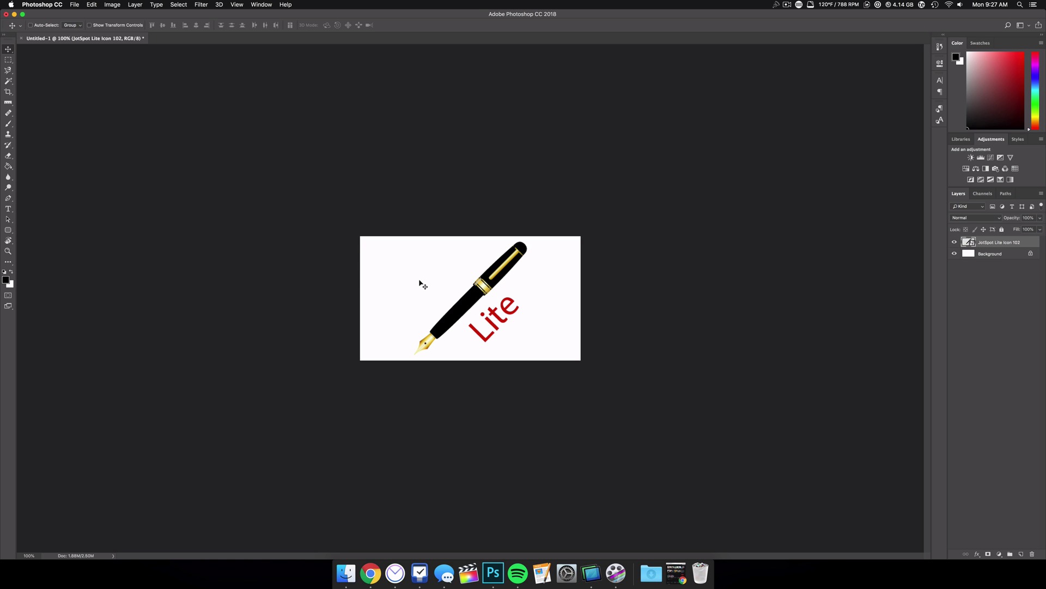
Try a Gaussian Blur with a 6.0-pixel radius on the placed pen icon layer.
{"action": "key", "text": "super+alt+f"}
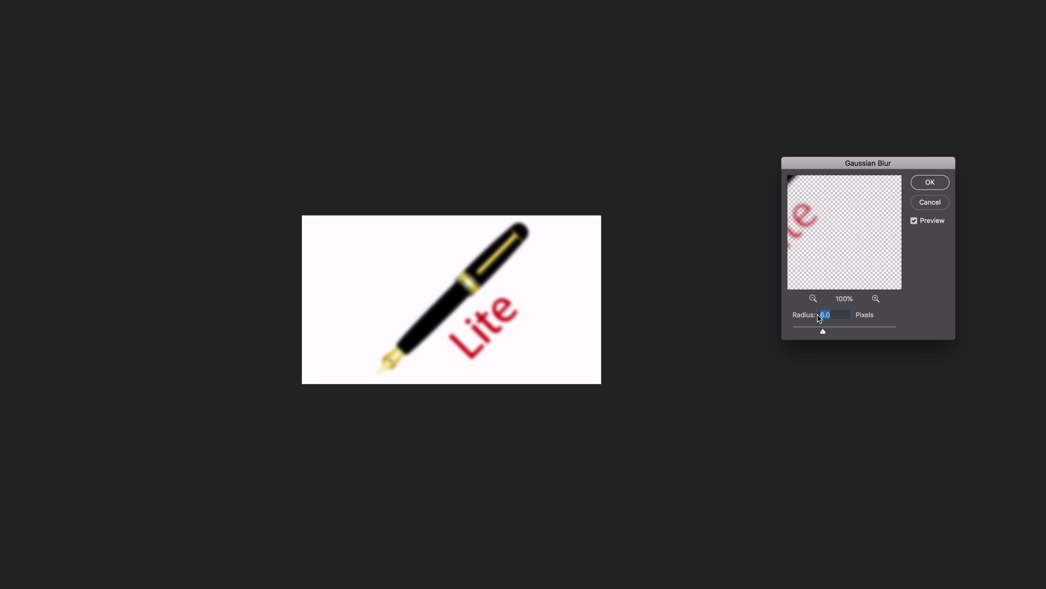
{"action": "left_click", "coordinate": [921, 208]}
{"action": "key", "text": "super+alt+f"}
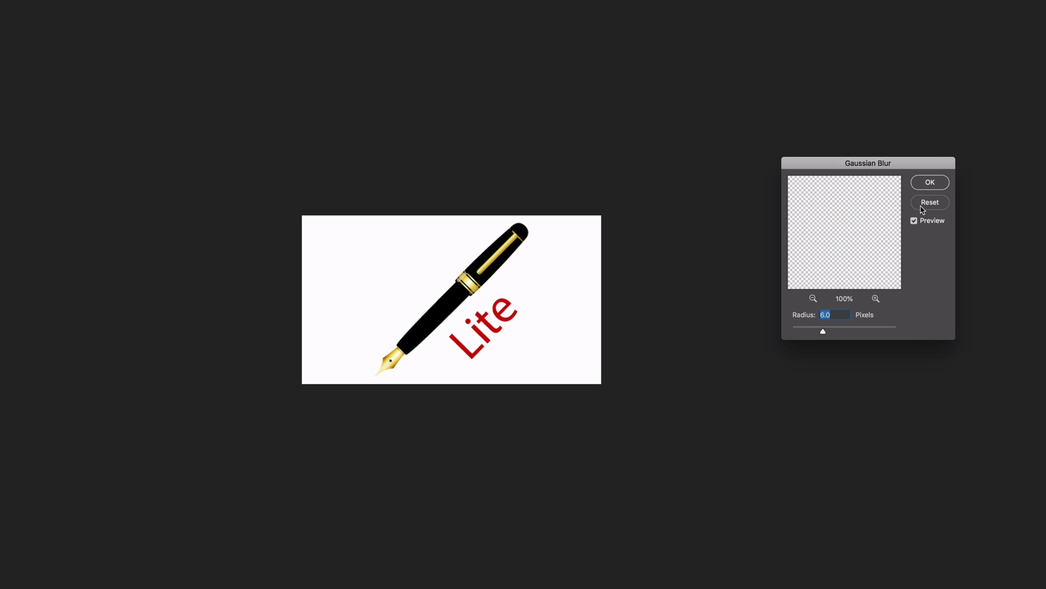
{"action": "left_click", "coordinate": [921, 209]}
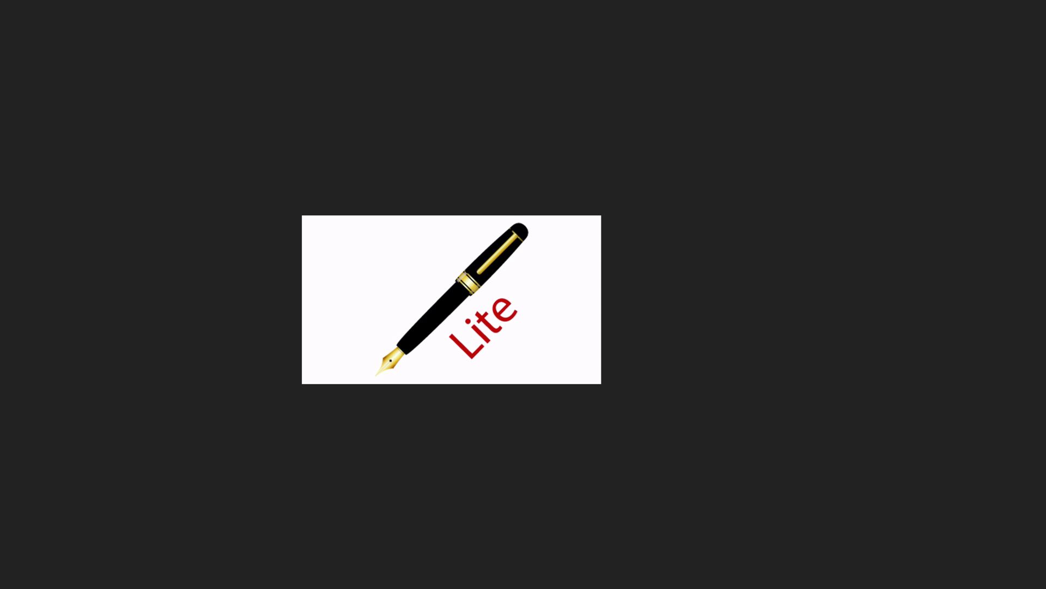
Check the file formats offered when saving the document, and leave without saving.
{"action": "key", "text": "super+s"}
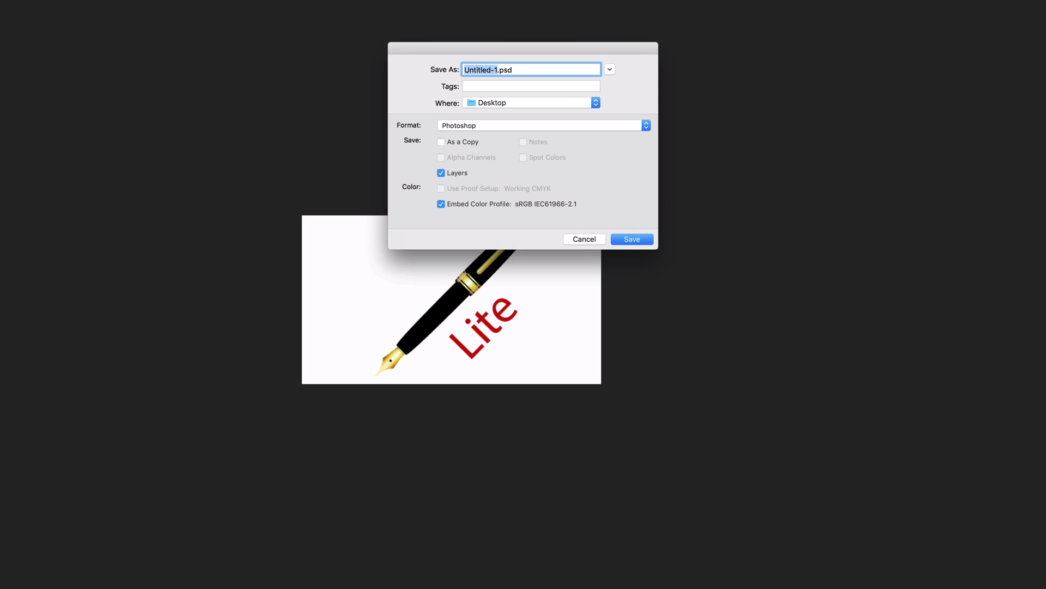
{"action": "left_click", "coordinate": [457, 125]}
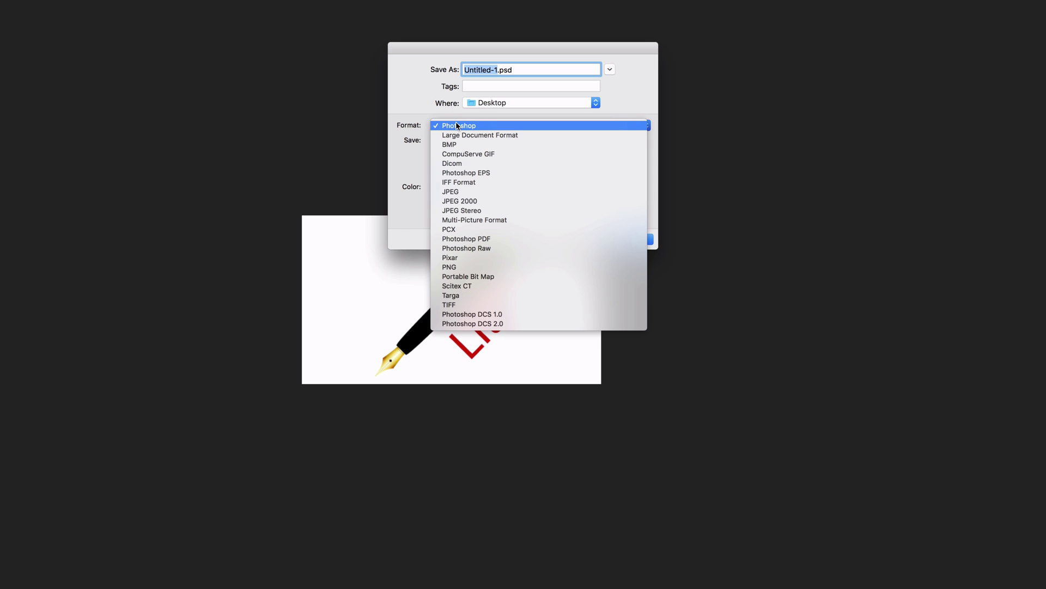
{"action": "left_click", "coordinate": [409, 86]}
{"action": "key", "text": "Escape"}
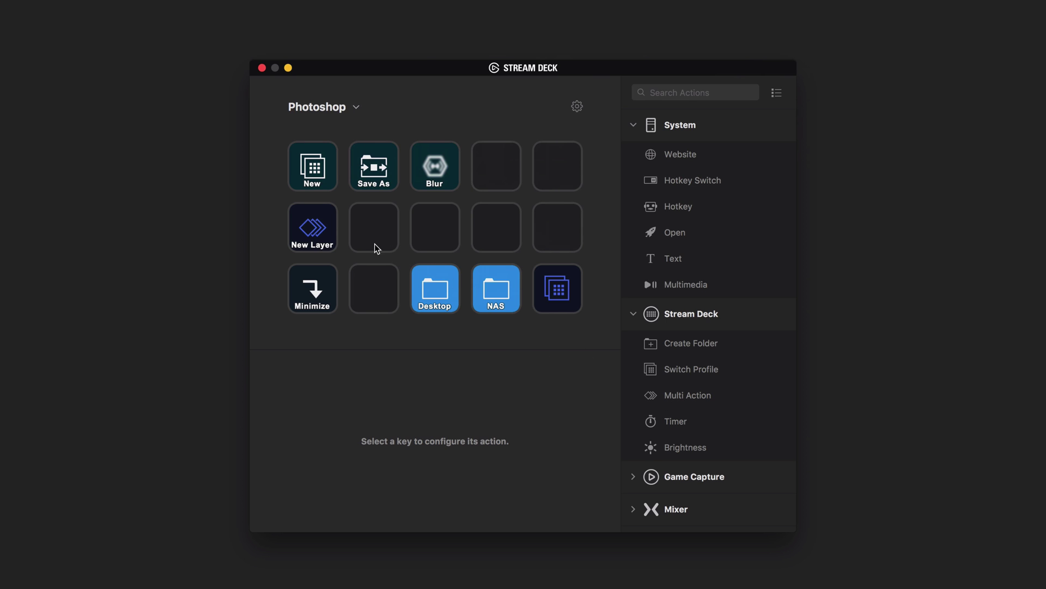
Inspect the two hotkeys inside the New Layer multi action and return to the Photoshop profile's key grid.
{"action": "double_click", "coordinate": [311, 228]}
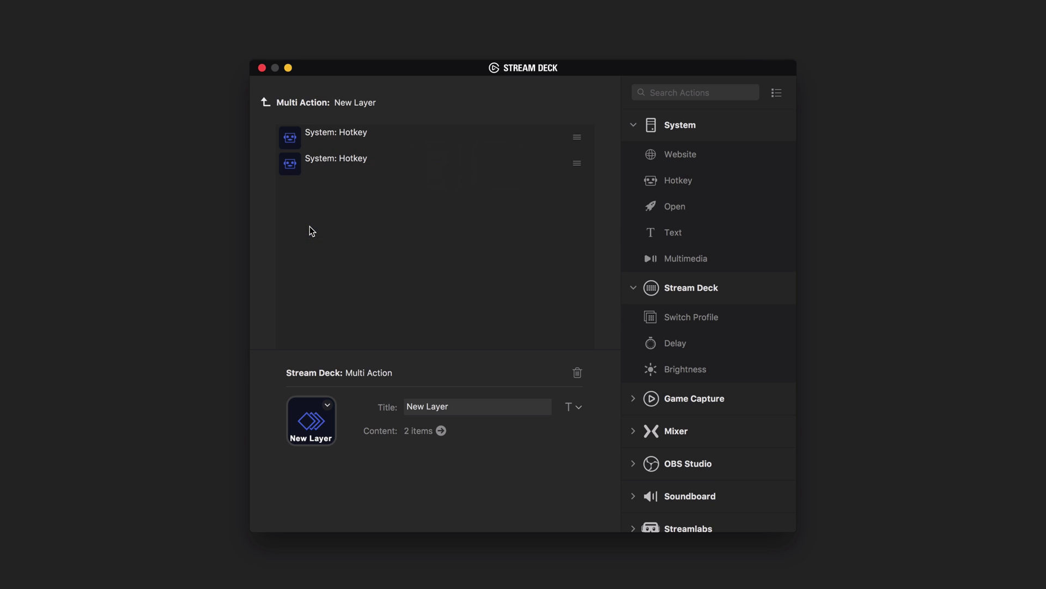
{"action": "left_click", "coordinate": [399, 145]}
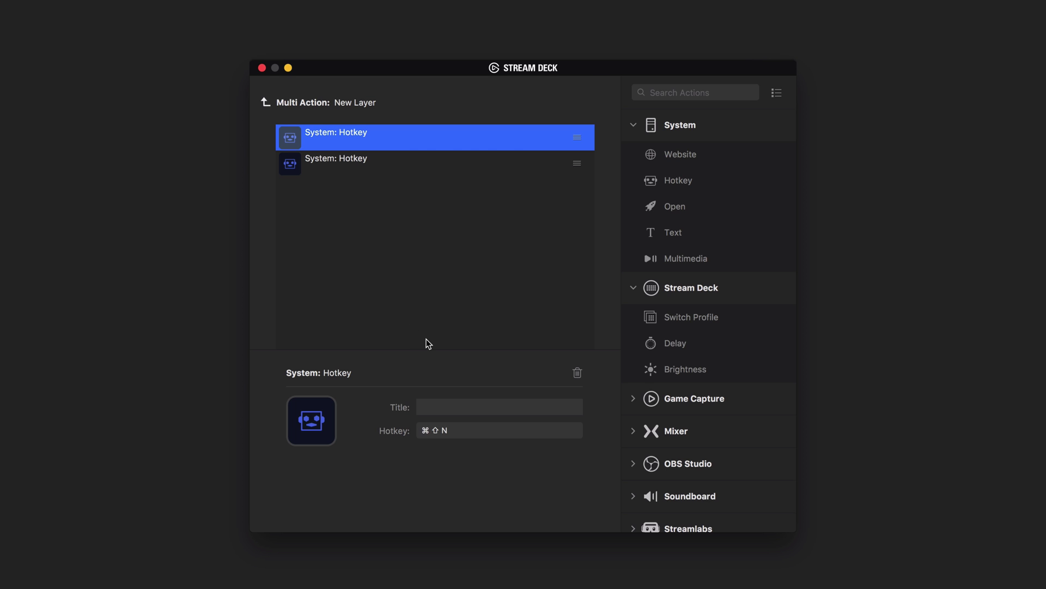
{"action": "left_click", "coordinate": [355, 161]}
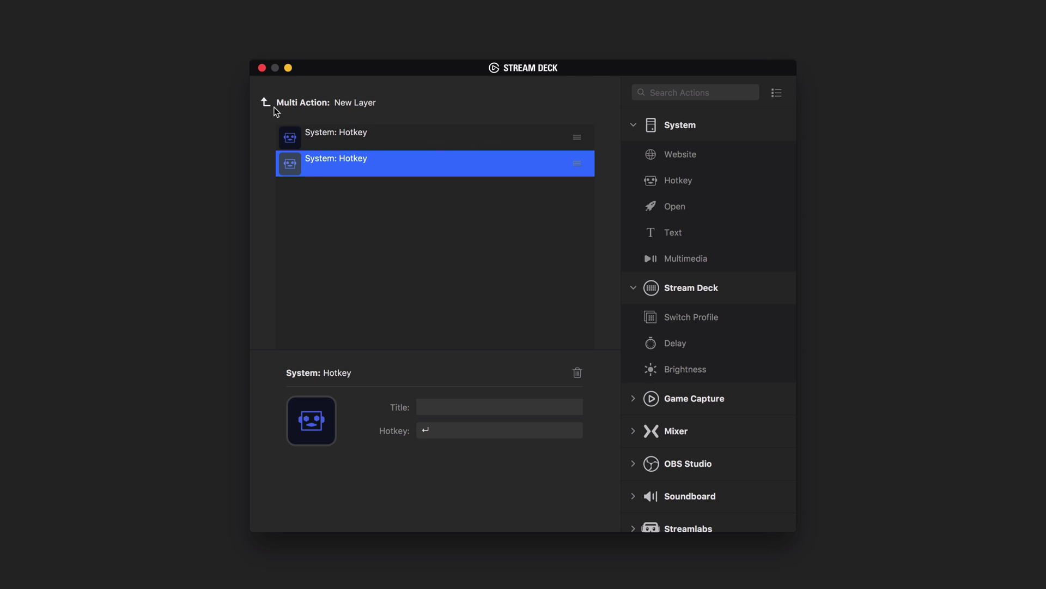
{"action": "left_click", "coordinate": [267, 101]}
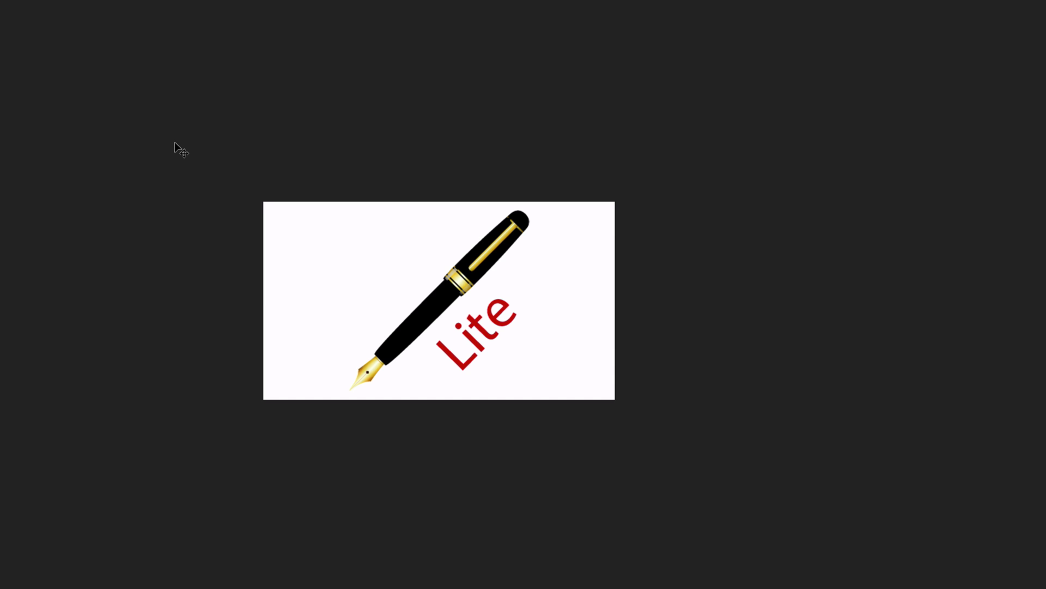
Add a new layer with the default settings above the pen icon layer and delete it again.
{"action": "key", "text": "super+shift+n"}
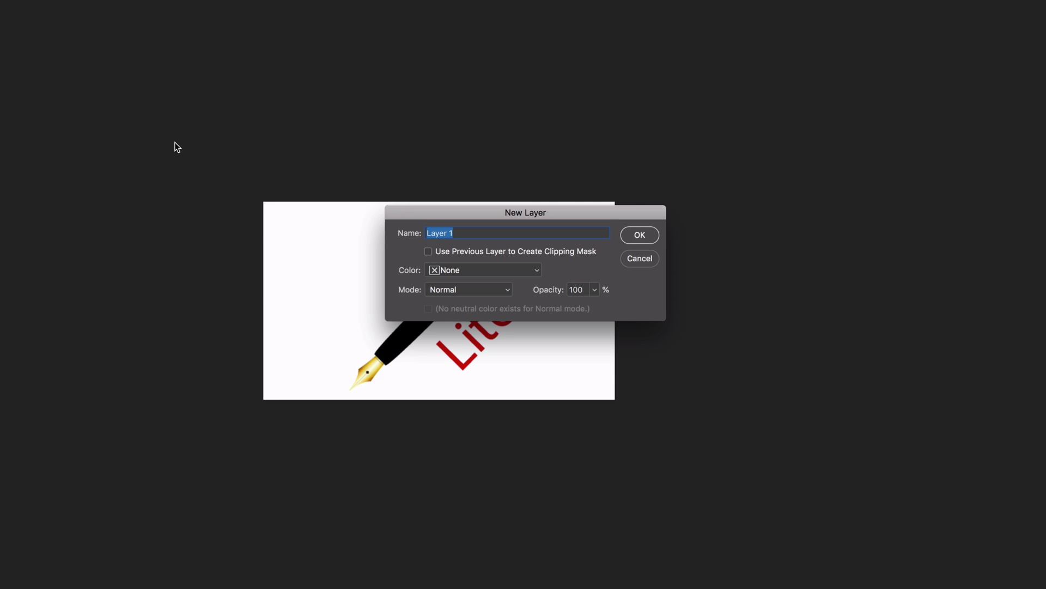
{"action": "key", "text": "Return"}
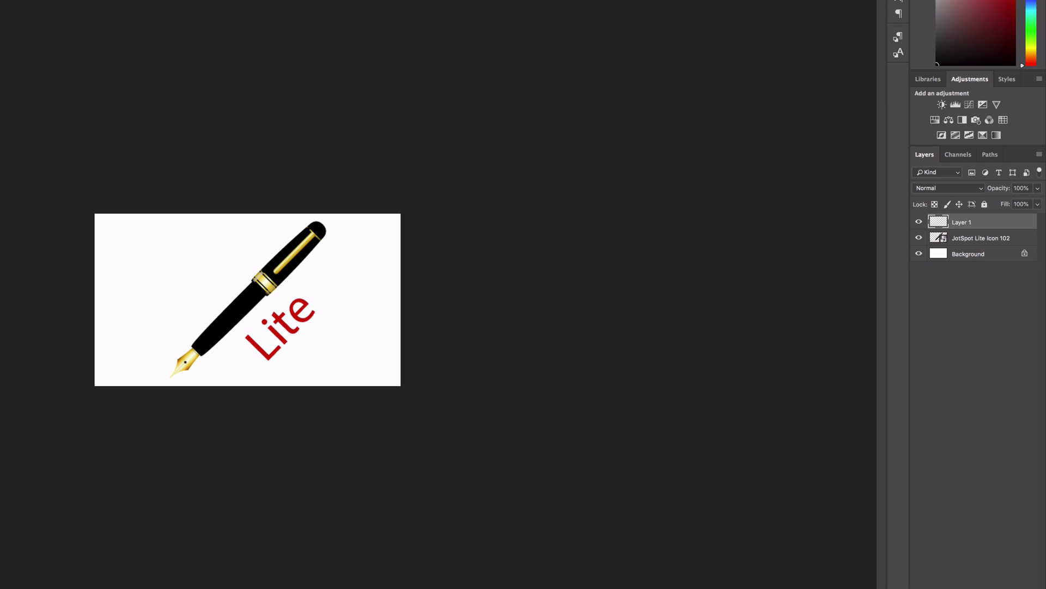
{"action": "key", "text": "Delete"}
{"action": "key", "text": "Return"}
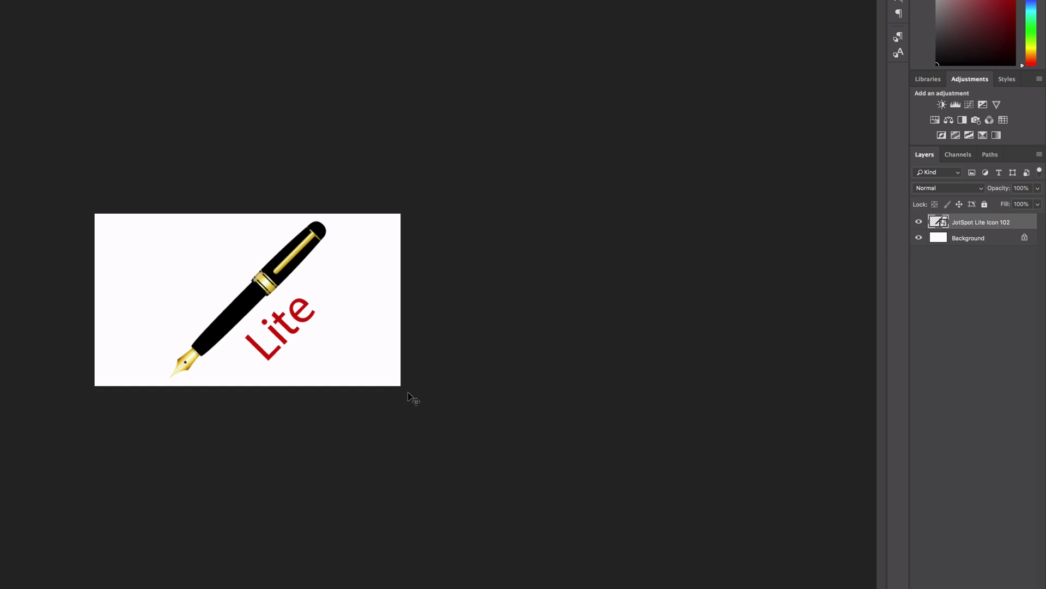
{"action": "key", "text": "ctrl+z"}
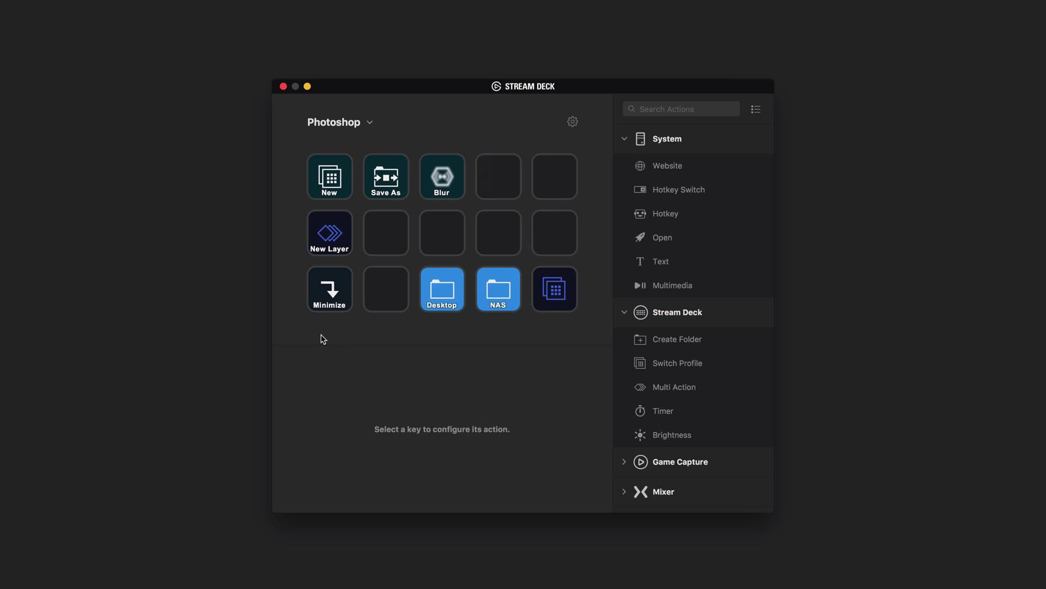
Inspect the two hotkeys inside the Minimize multi action of the Photoshop profile.
{"action": "left_click", "coordinate": [323, 280]}
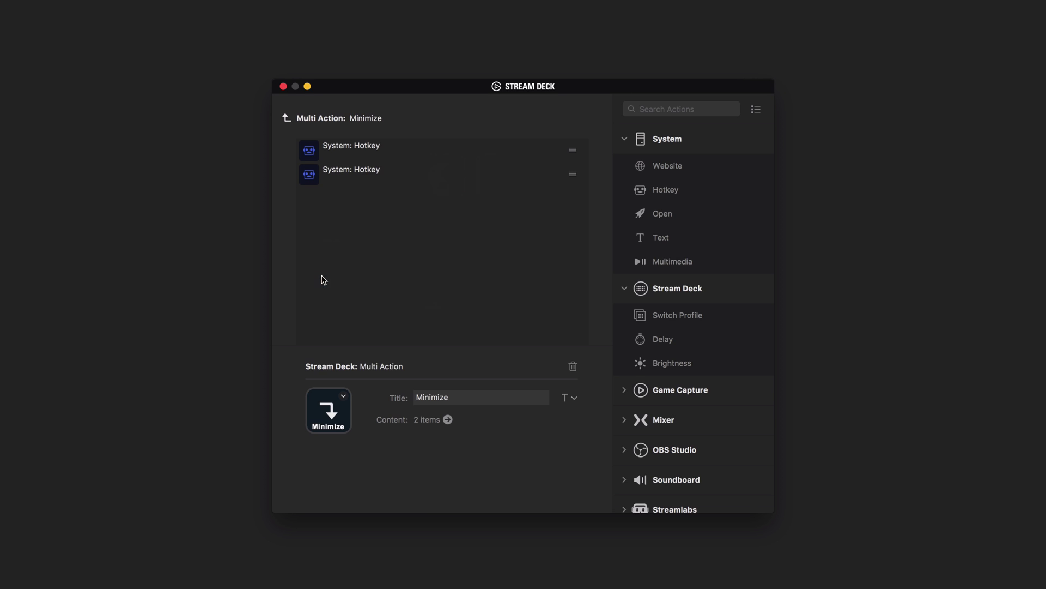
{"action": "left_click", "coordinate": [355, 153]}
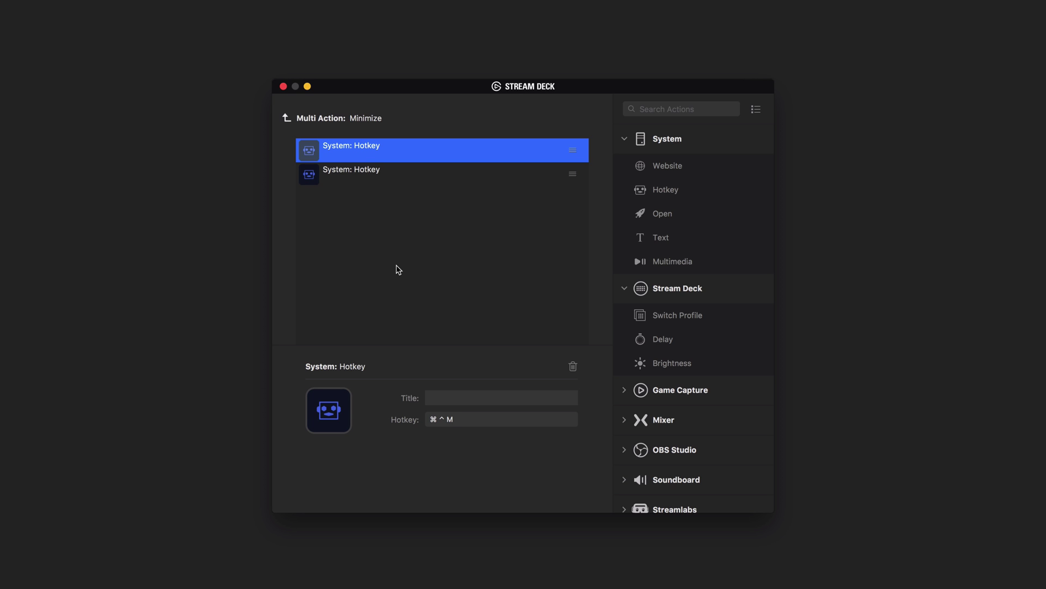
{"action": "left_click", "coordinate": [354, 174]}
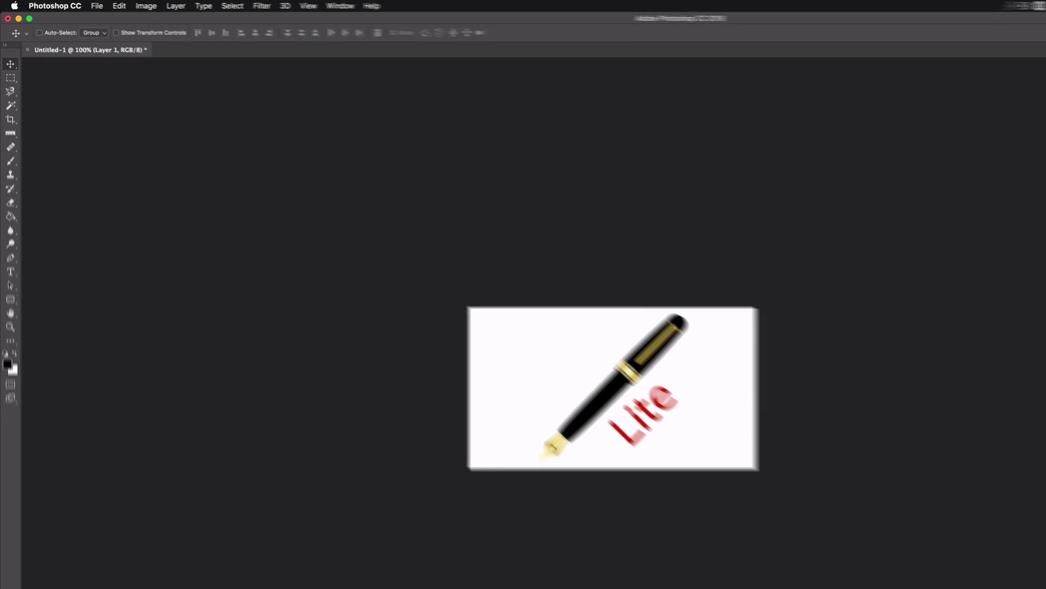
Switch to the Stream Deck window, open the NAS folder in Finder and return to the Photoshop document.
{"action": "key", "text": "ctrl+Up"}
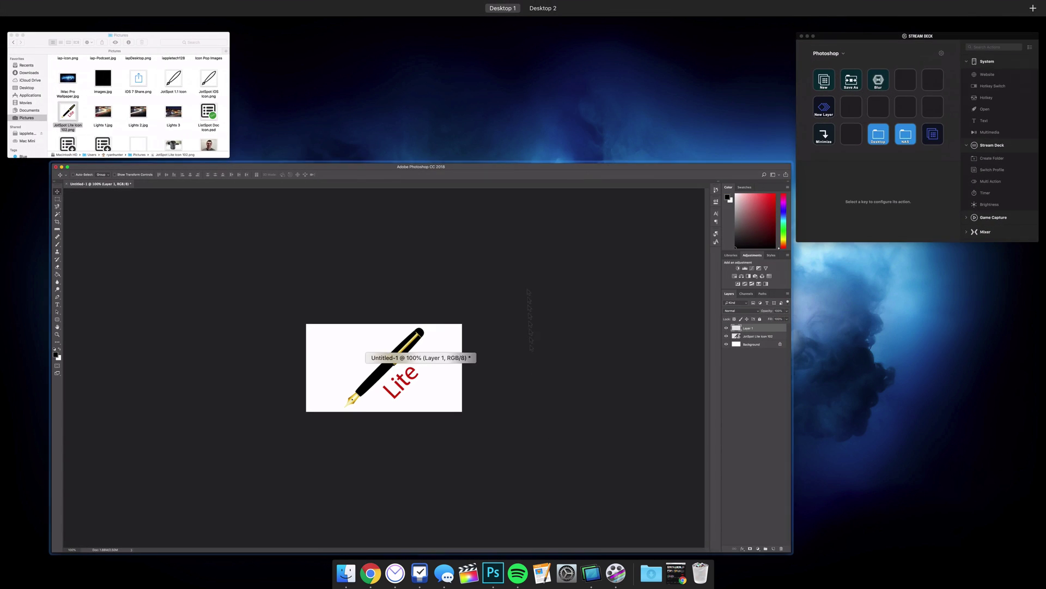
{"action": "left_click", "coordinate": [915, 143]}
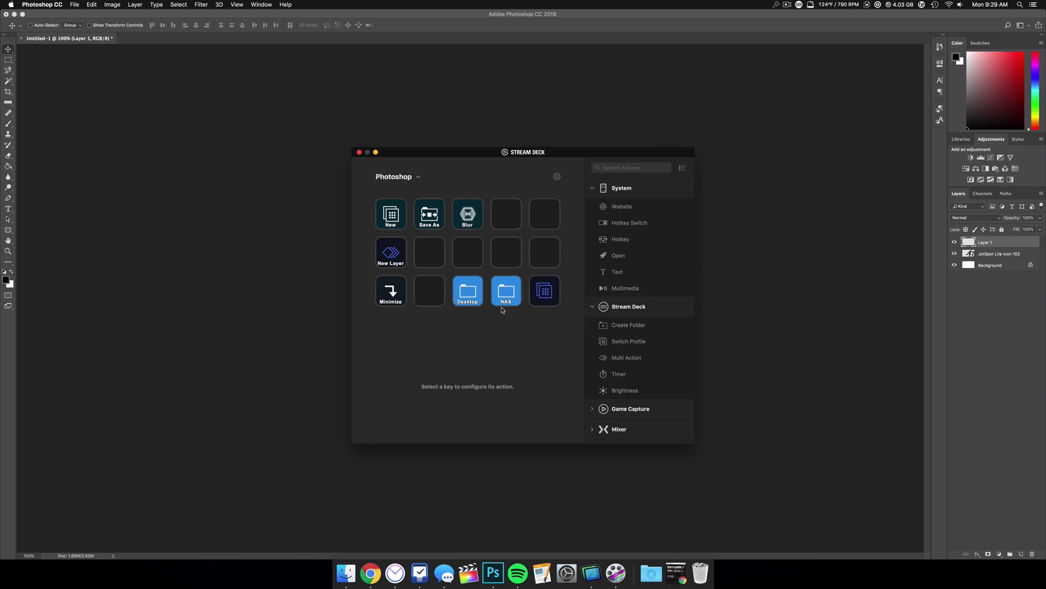
{"action": "left_click", "coordinate": [327, 282]}
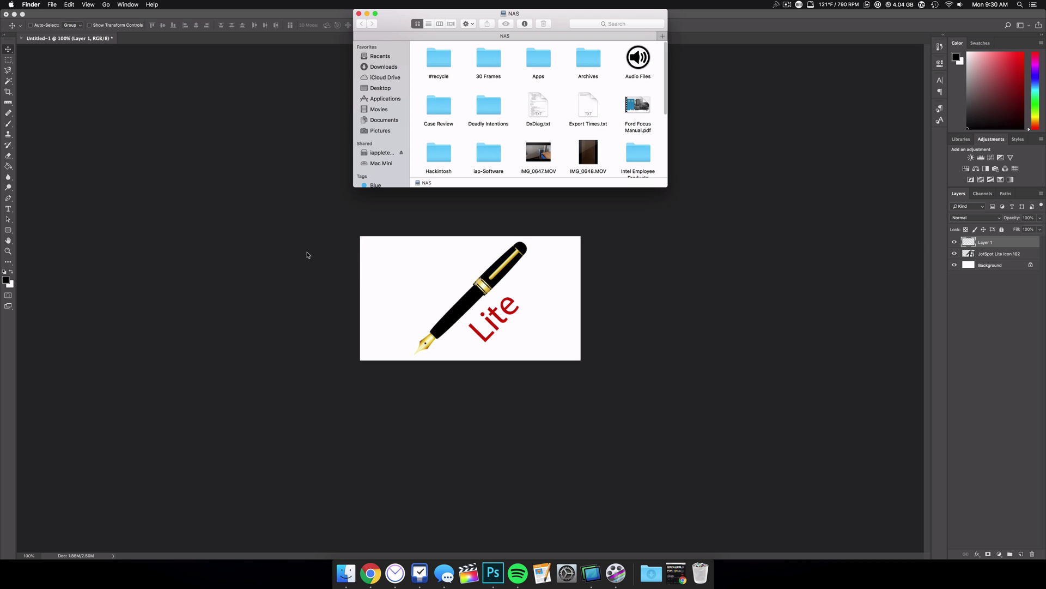
{"action": "left_click", "coordinate": [308, 255]}
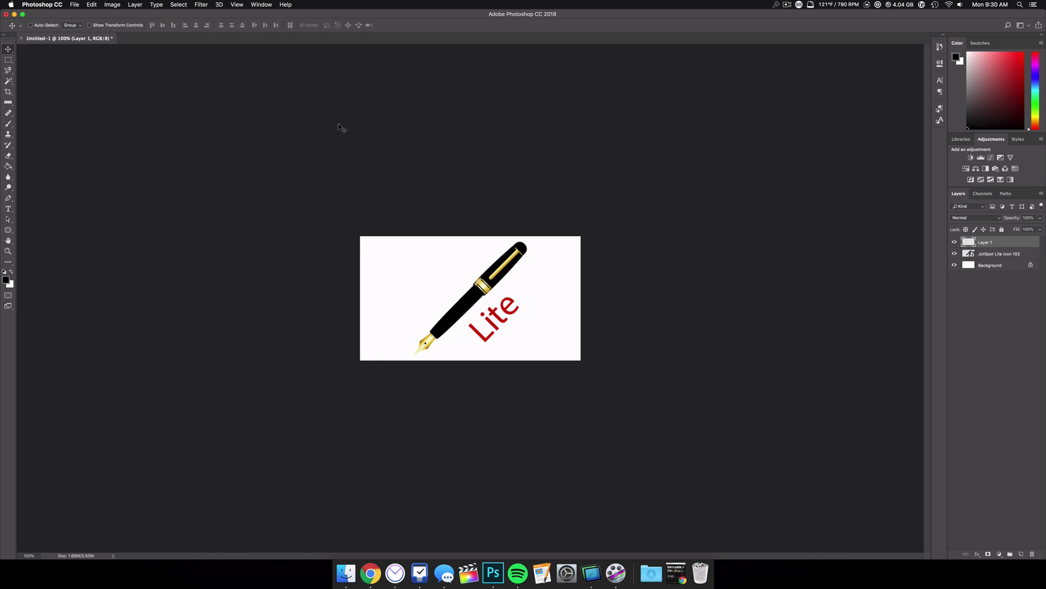
Open the profile-switch key in Stream Deck's Photoshop profile and the recent Speaker Review project in Premiere Pro.
{"action": "key", "text": "ctrl+Up"}
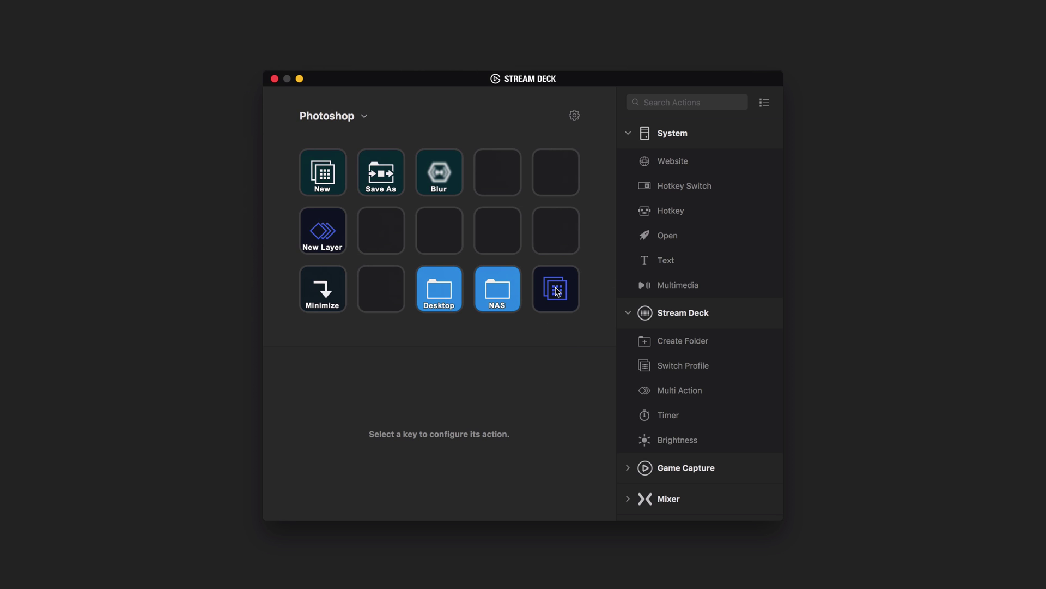
{"action": "double_click", "coordinate": [556, 289]}
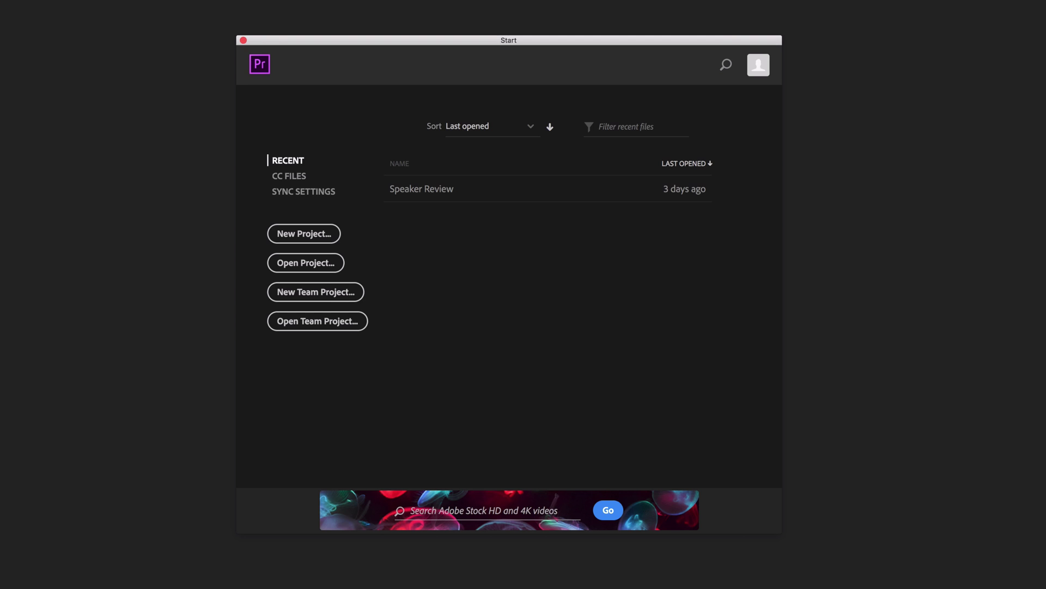
{"action": "left_click", "coordinate": [414, 190]}
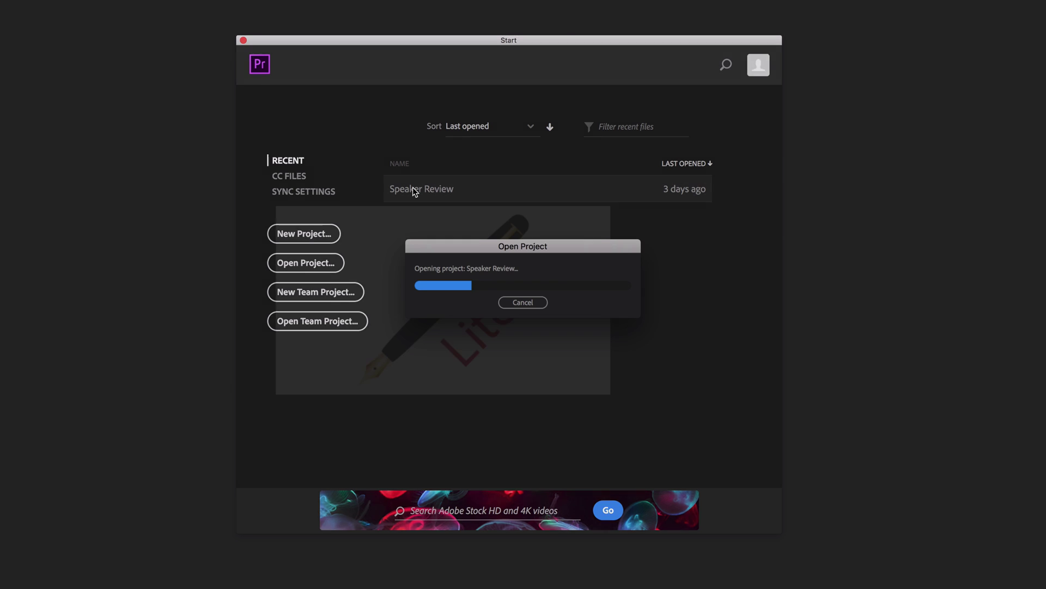
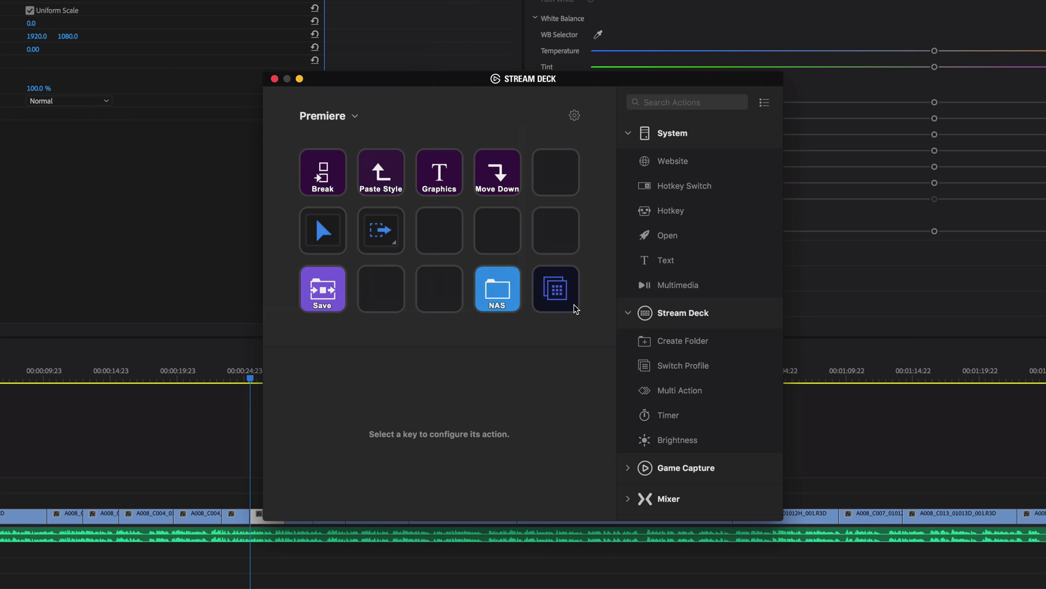
Inspect the hotkeys assigned to the Paste Style and Move Down keys of the Premiere profile.
{"action": "left_click", "coordinate": [367, 174]}
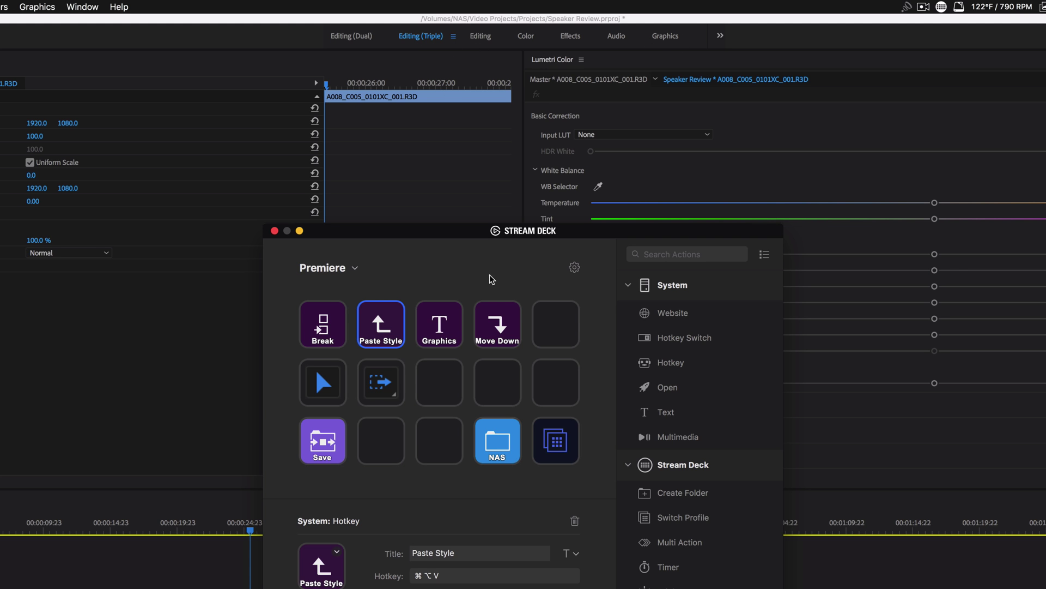
{"action": "left_click", "coordinate": [497, 319]}
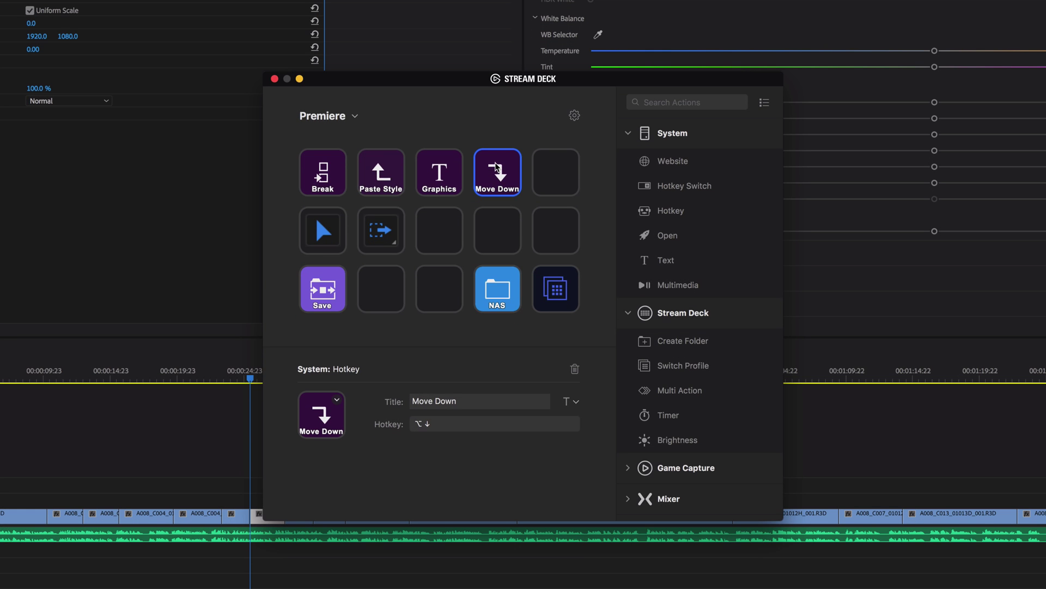
Try moving the clip at the playhead in the Premiere timeline up to track V2, and undo the move.
{"action": "left_click", "coordinate": [197, 439]}
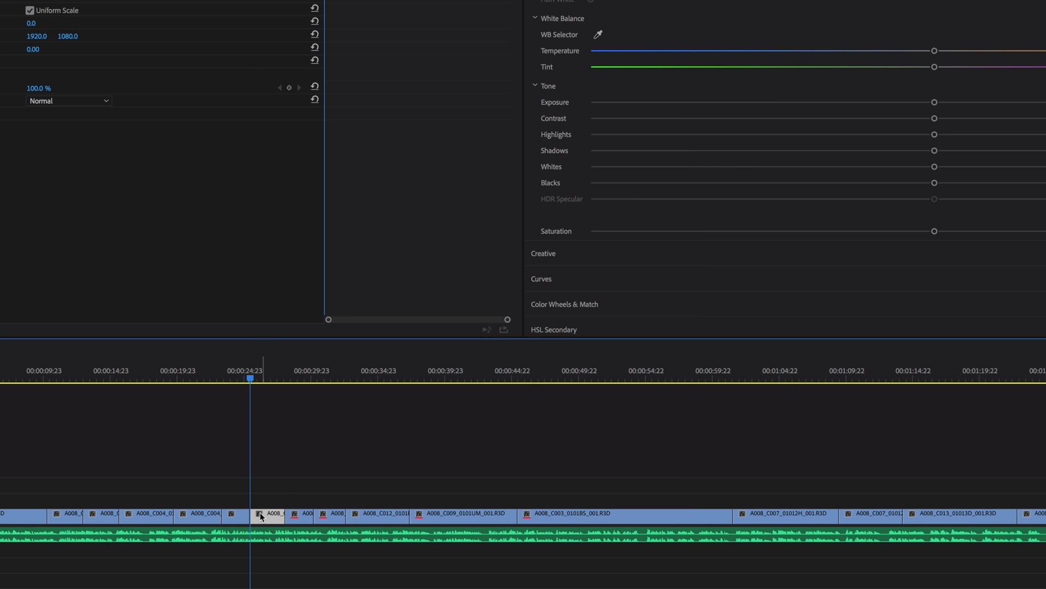
{"action": "left_click_drag", "start_coordinate": [261, 517], "coordinate": [258, 498]}
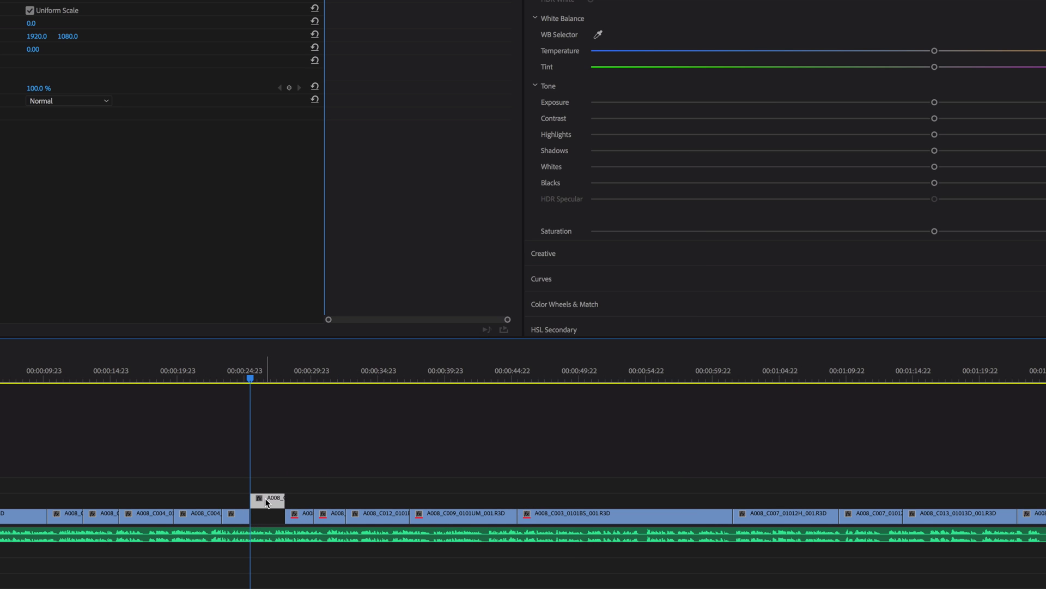
{"action": "key", "text": "ctrl+z"}
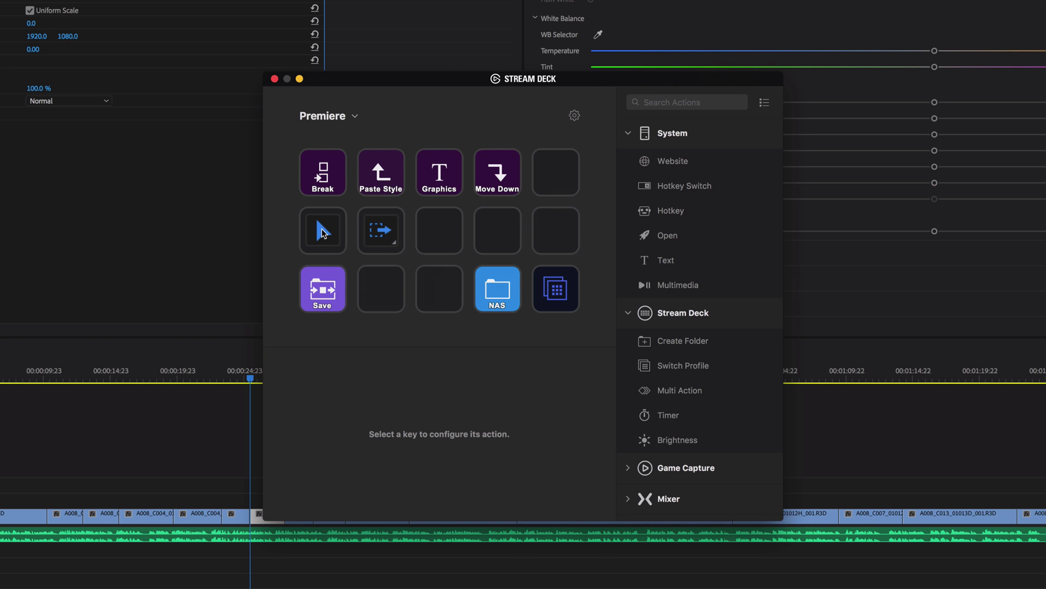
Inspect the hotkey assigned to the Track Select Forward key in Stream Deck's Premiere profile and deselect the key.
{"action": "left_click", "coordinate": [373, 231]}
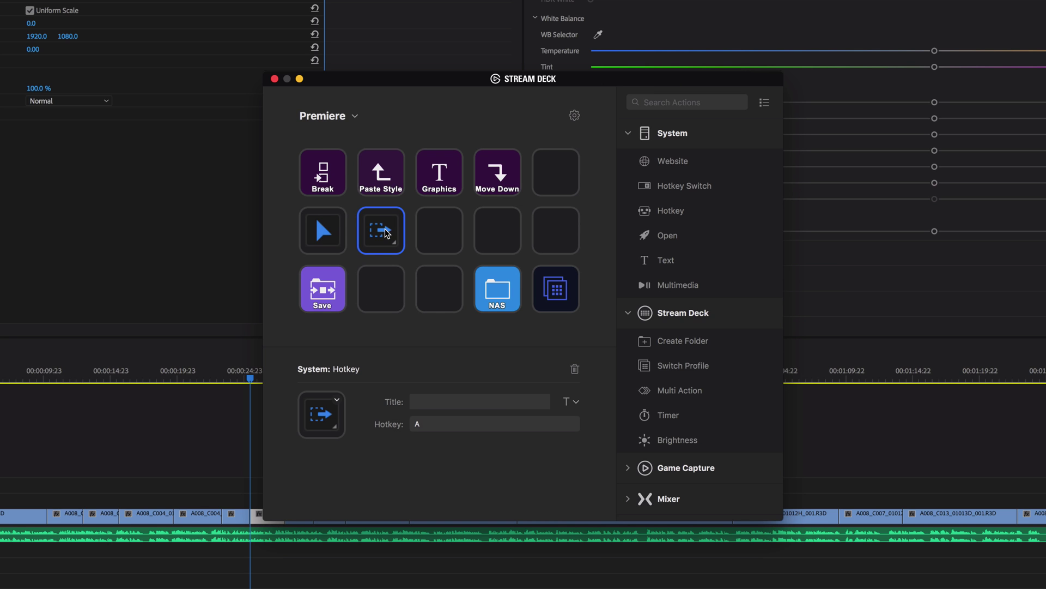
{"action": "left_click", "coordinate": [388, 336]}
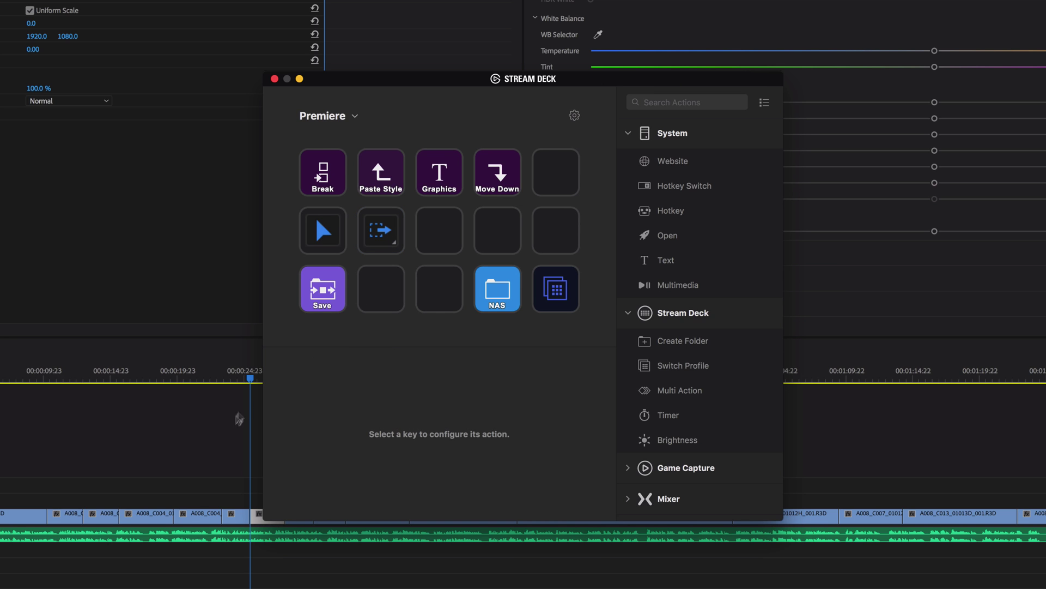
Shift all clips from the playhead onward to 00:00:28:02 in the Premiere timeline with the Track Select Forward tool.
{"action": "left_click", "coordinate": [241, 419]}
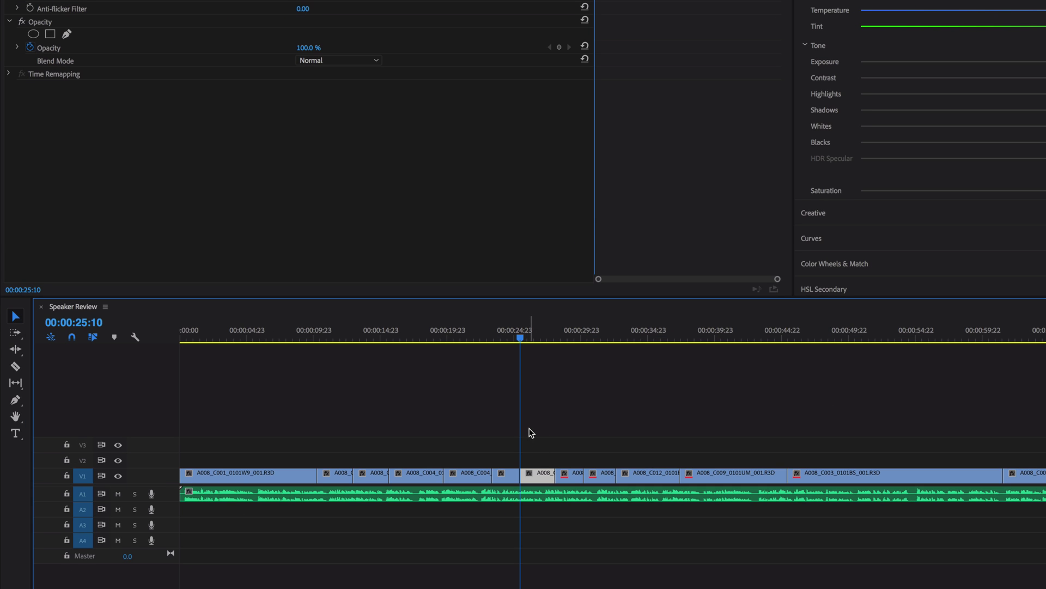
{"action": "key", "text": "a"}
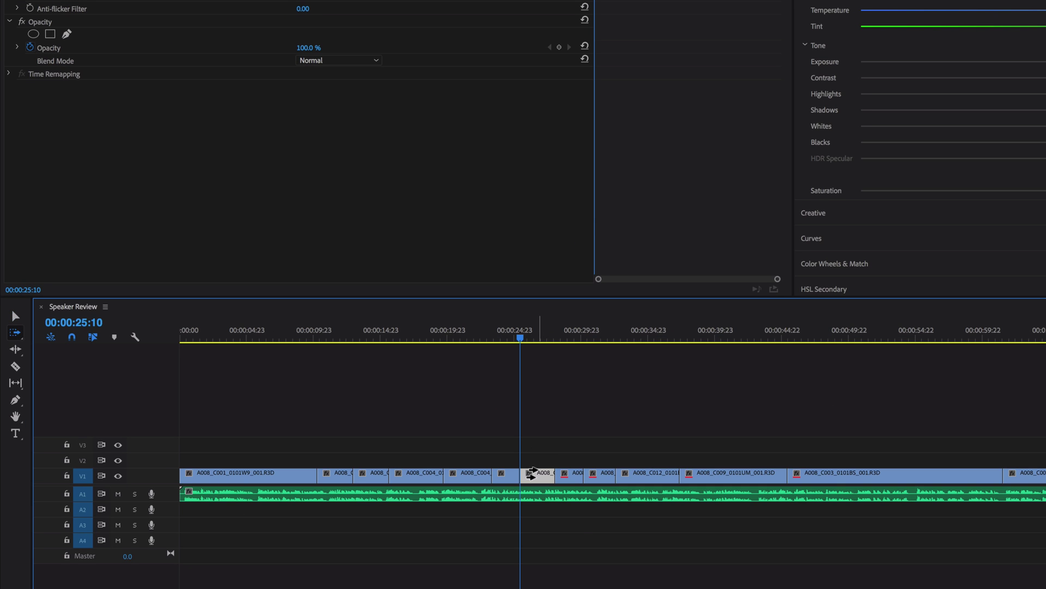
{"action": "left_click", "coordinate": [552, 473]}
{"action": "left_click_drag", "start_coordinate": [552, 473], "coordinate": [566, 474]}
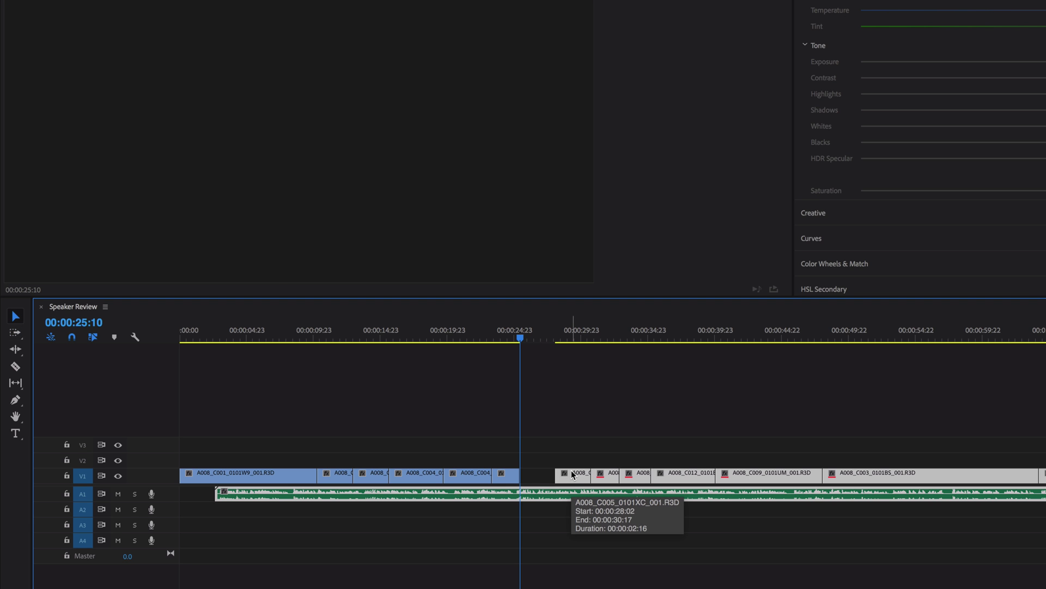
Return to the Selection tool and close the gap after the playhead on track V1.
{"action": "key", "text": "v"}
{"action": "left_click", "coordinate": [531, 476]}
{"action": "key", "text": "Delete"}
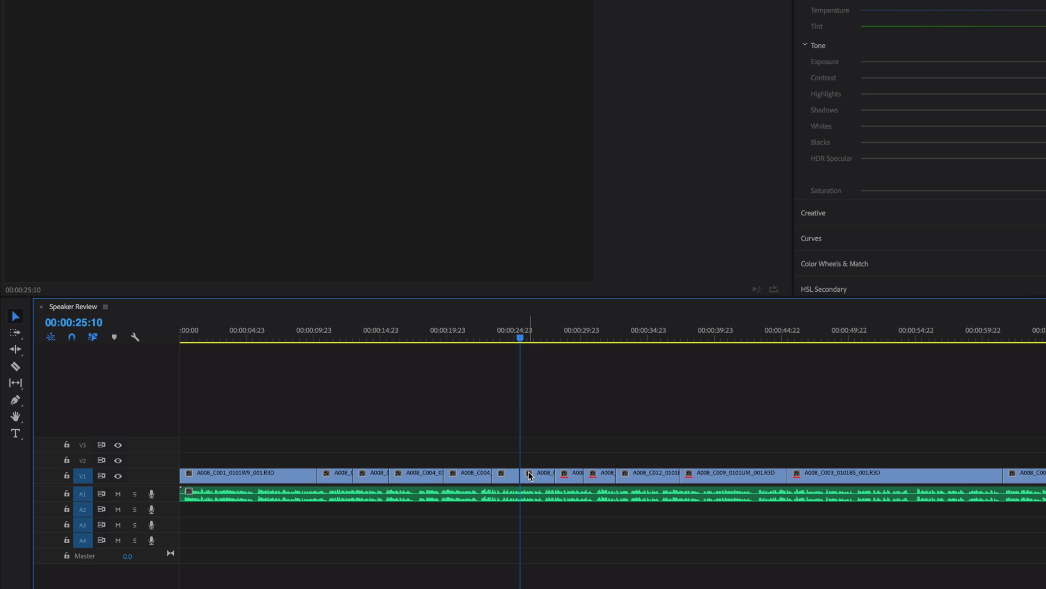